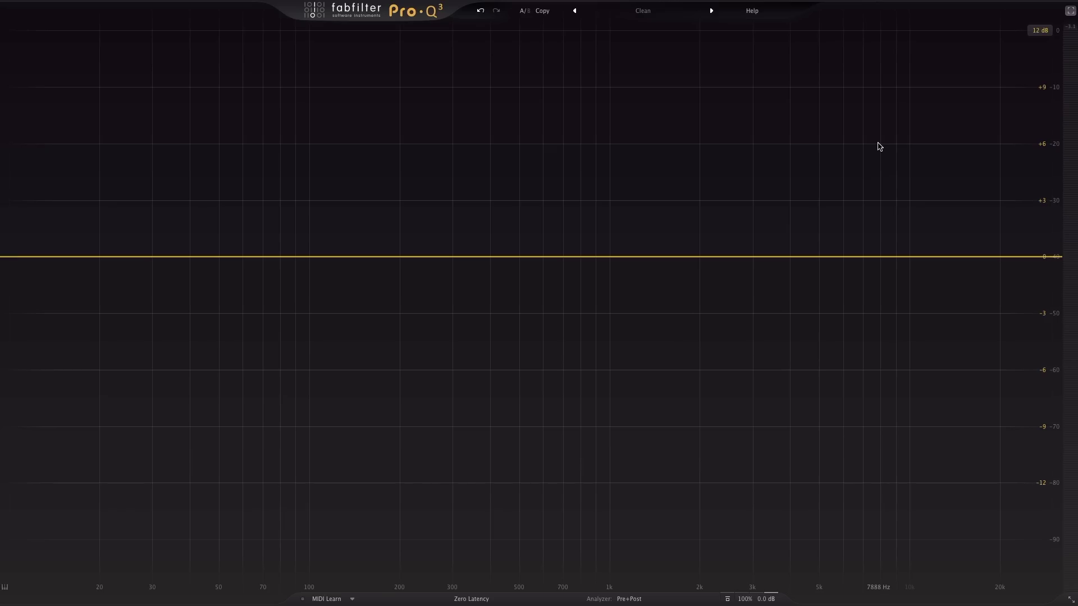
- Add bell bands near 80 Hz, 550 Hz and 3 kHz, boosting the third and dipping the second
{"action": "left_click", "coordinate": [279, 257]}
{"action": "left_click", "coordinate": [499, 257]}
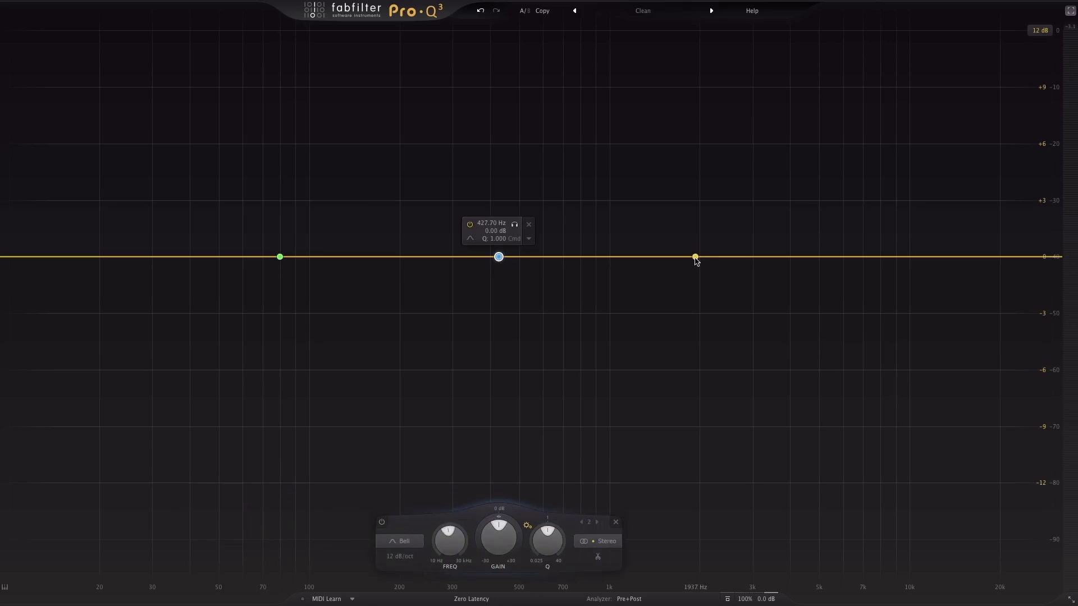
{"action": "left_click", "coordinate": [696, 256]}
{"action": "left_click_drag", "start_coordinate": [696, 257], "coordinate": [784, 172]}
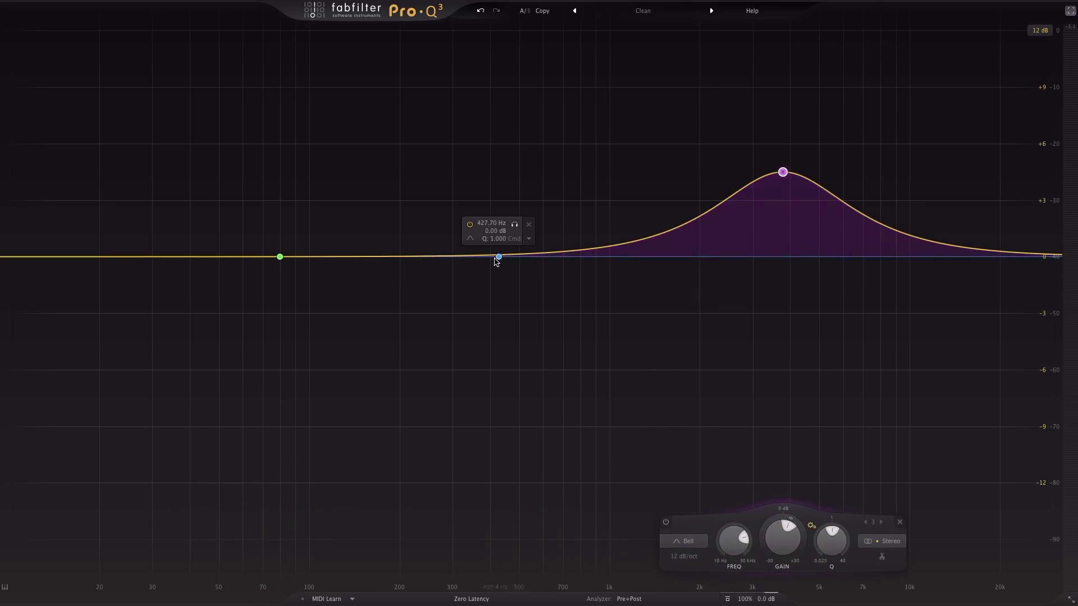
{"action": "left_click_drag", "start_coordinate": [495, 256], "coordinate": [513, 345]}
- Enable Auto Gain and bring the second and third bands back to roughly 0 dB
{"action": "left_click", "coordinate": [757, 587]}
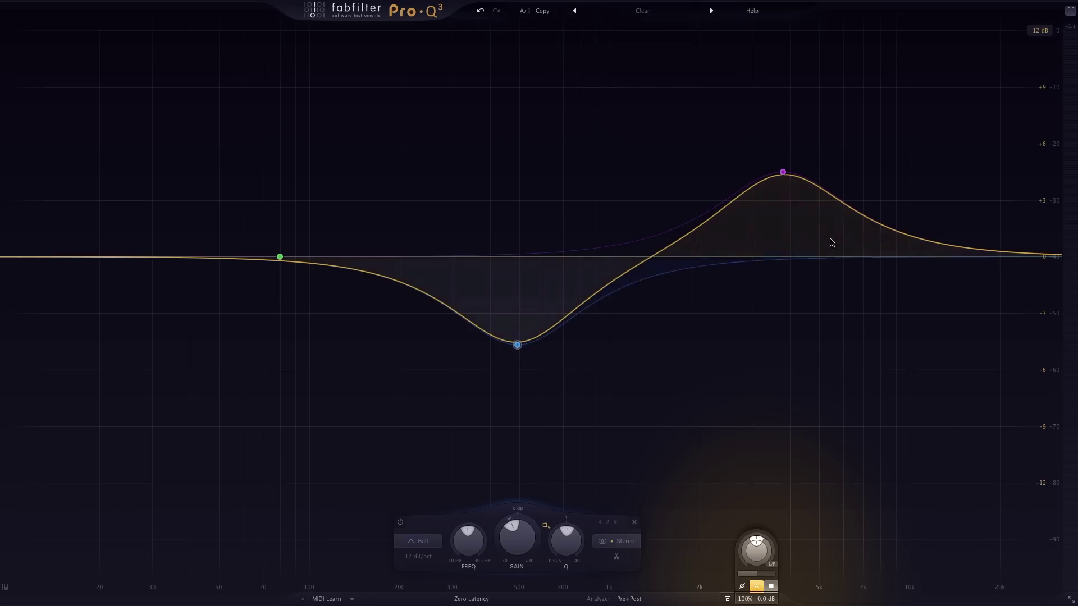
{"action": "left_click_drag", "start_coordinate": [784, 175], "coordinate": [782, 261]}
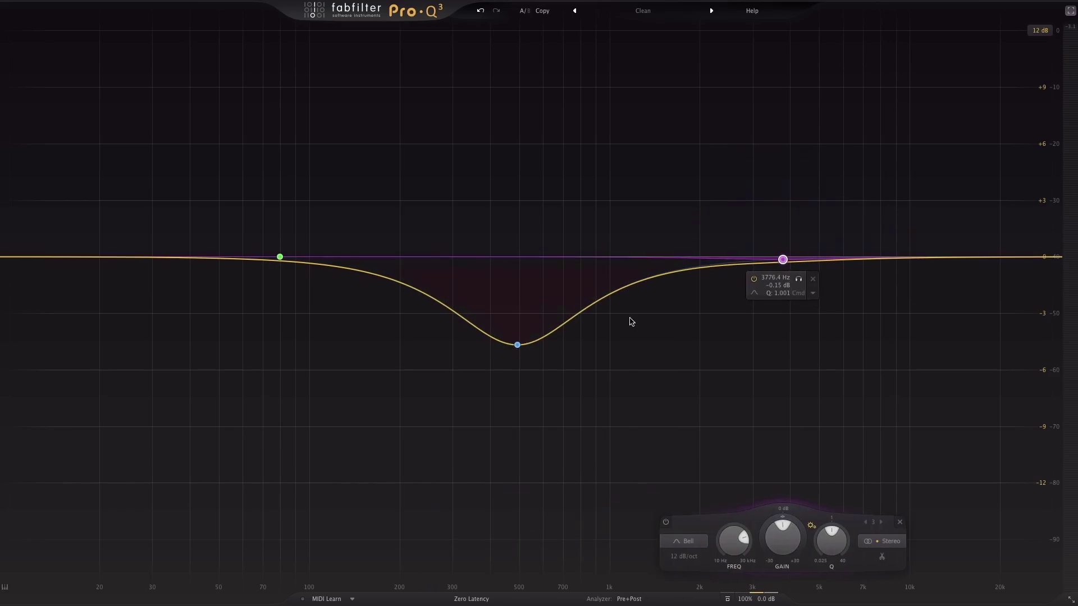
{"action": "left_click_drag", "start_coordinate": [517, 344], "coordinate": [532, 259]}
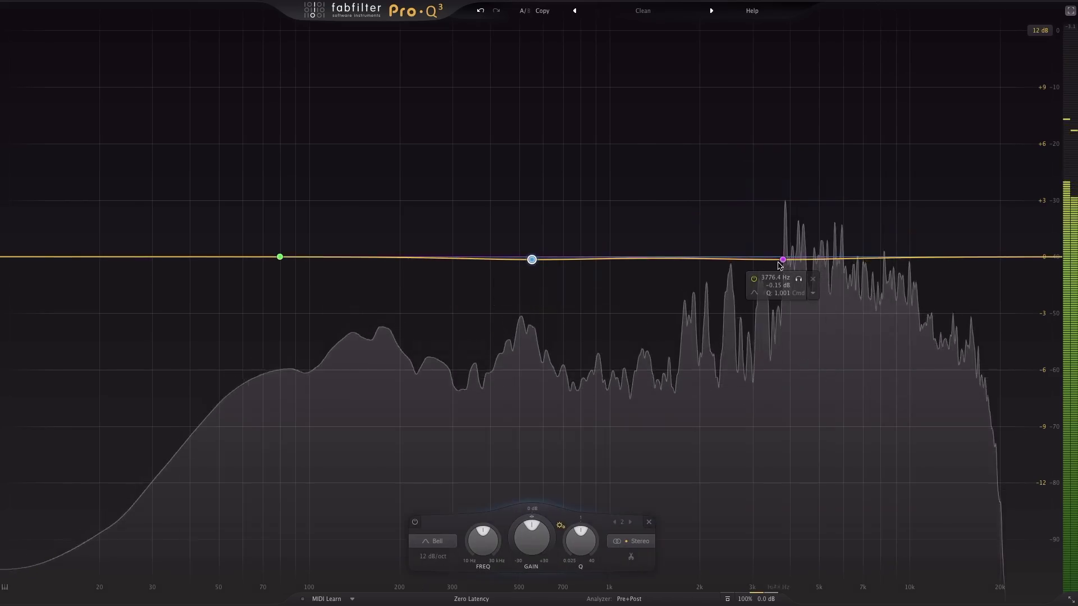
{"action": "mouse_move", "coordinate": [782, 259]}
{"action": "left_mouse_down"}
{"action": "mouse_move", "coordinate": [775, 44]}
{"action": "mouse_move", "coordinate": [775, 432]}
{"action": "mouse_move", "coordinate": [764, 257]}
{"action": "left_mouse_up"}
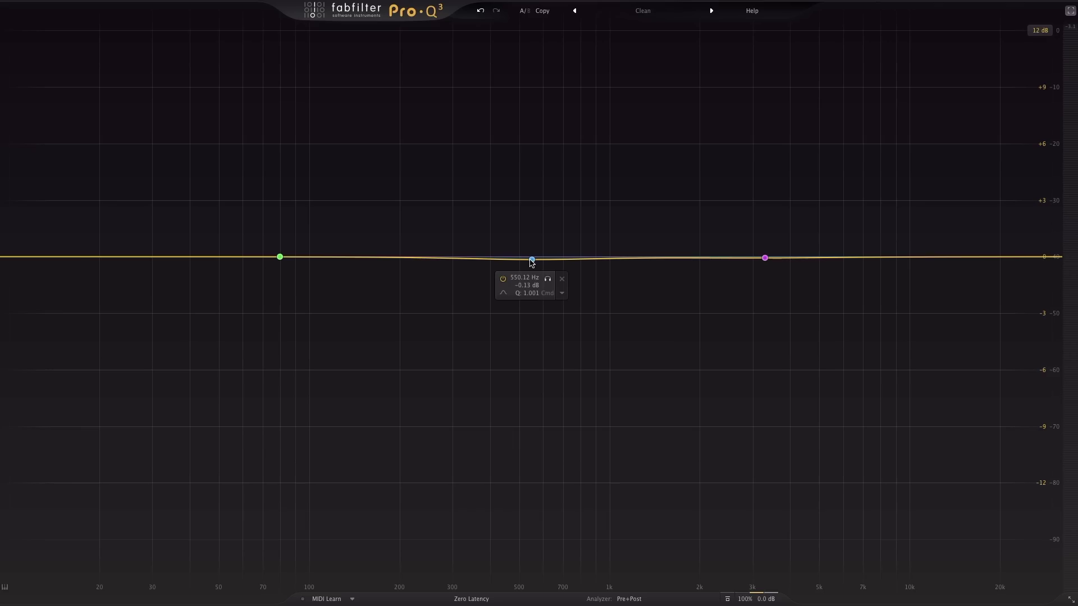
- Sweep band 2's boost, switch the graph to a 3 dB range, and settle it at 1.57 kHz, 0 dB
{"action": "left_click_drag", "start_coordinate": [531, 260], "coordinate": [597, 154]}
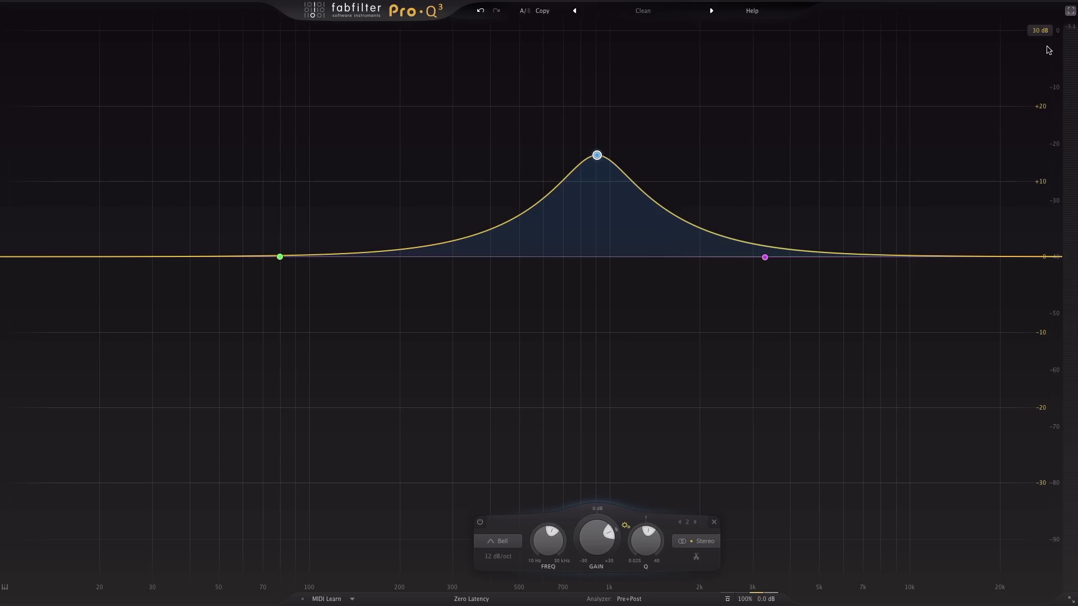
{"action": "left_click_drag", "start_coordinate": [597, 155], "coordinate": [608, 255]}
{"action": "left_click", "coordinate": [1040, 30]}
{"action": "left_click", "coordinate": [1048, 45]}
{"action": "left_click_drag", "start_coordinate": [606, 93], "coordinate": [784, 146]}
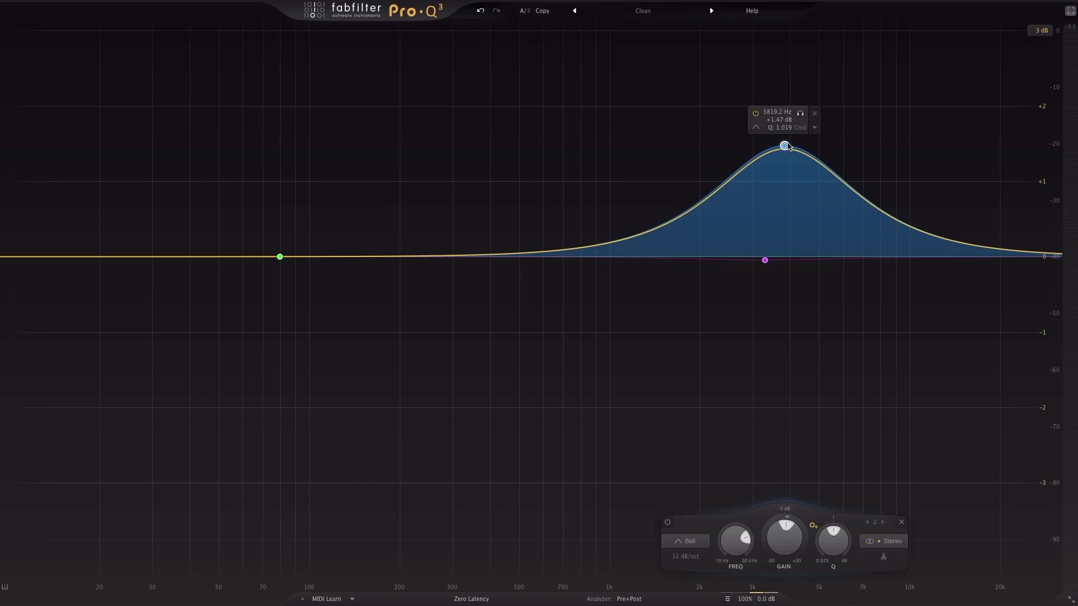
{"action": "left_click_drag", "start_coordinate": [786, 146], "coordinate": [668, 263]}
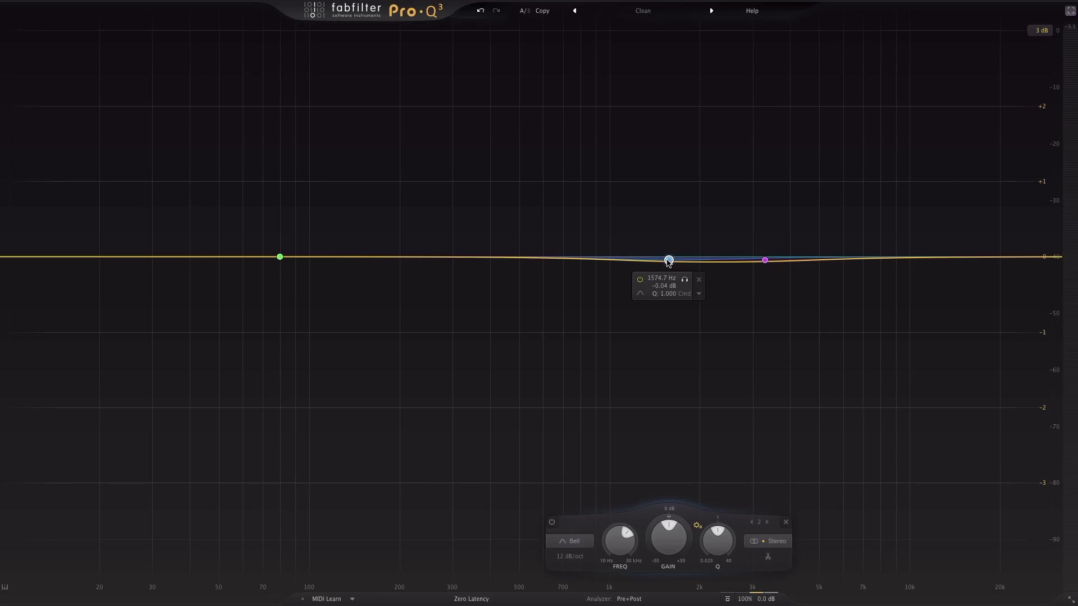
- Make band 3 near 3 kHz a dynamic bell with a downward range of about -2.6 dB
{"action": "mouse_move", "coordinate": [740, 272]}
{"action": "left_click_drag", "start_coordinate": [764, 265], "coordinate": [777, 188]}
{"action": "right_click", "coordinate": [776, 187]}
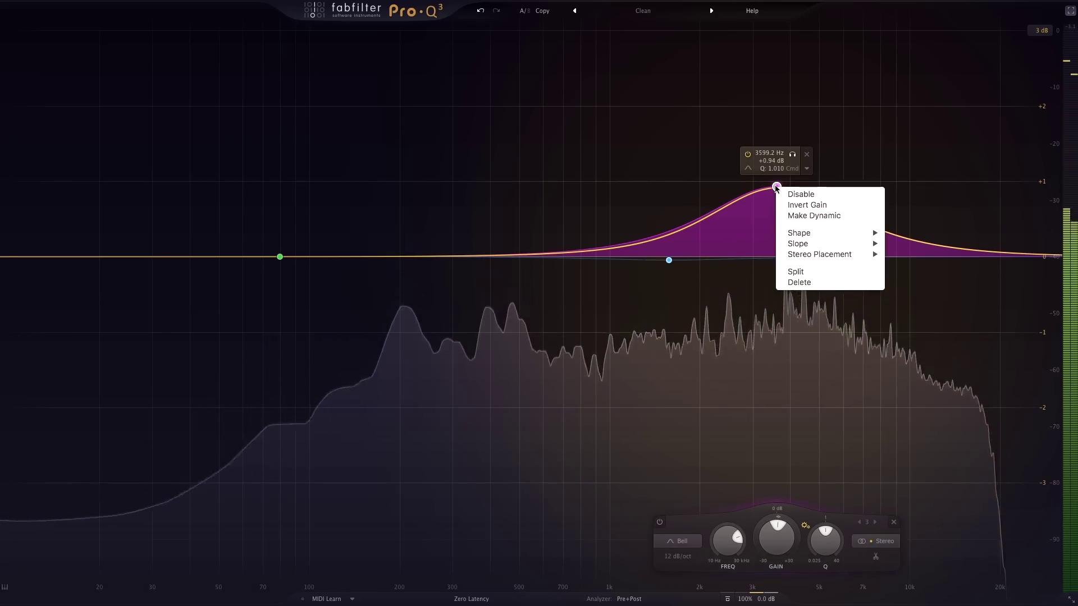
{"action": "left_click", "coordinate": [813, 217]}
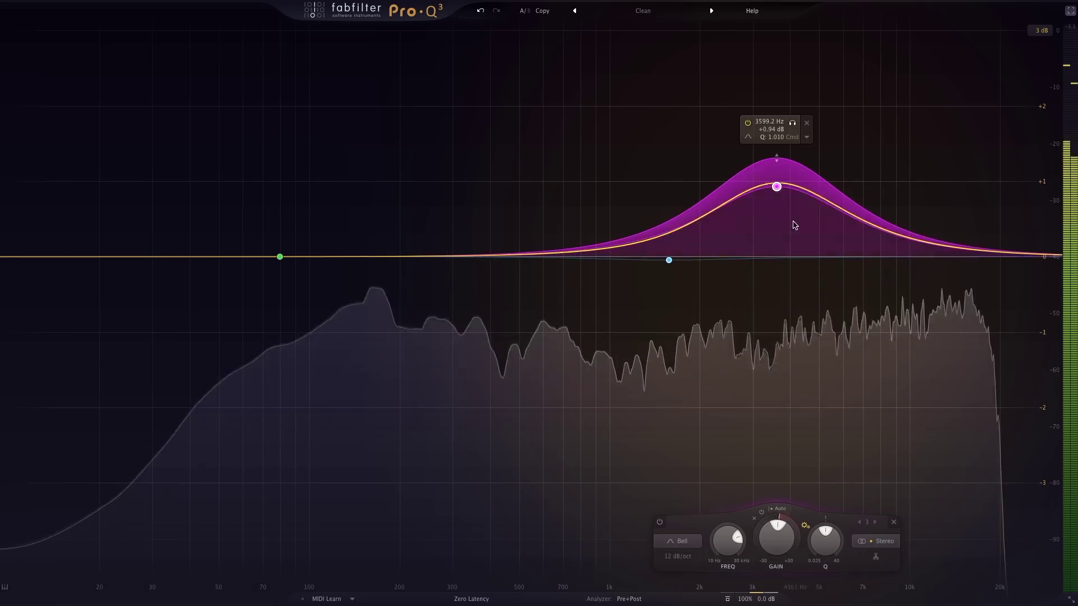
{"action": "left_click_drag", "start_coordinate": [776, 187], "coordinate": [783, 388]}
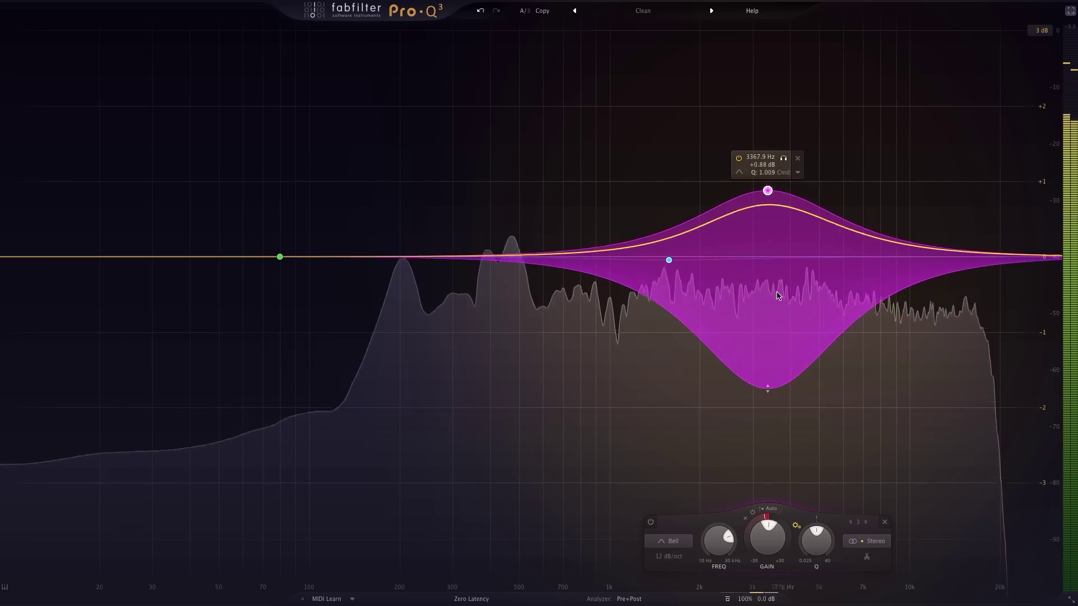
{"action": "left_click_drag", "start_coordinate": [767, 191], "coordinate": [755, 227]}
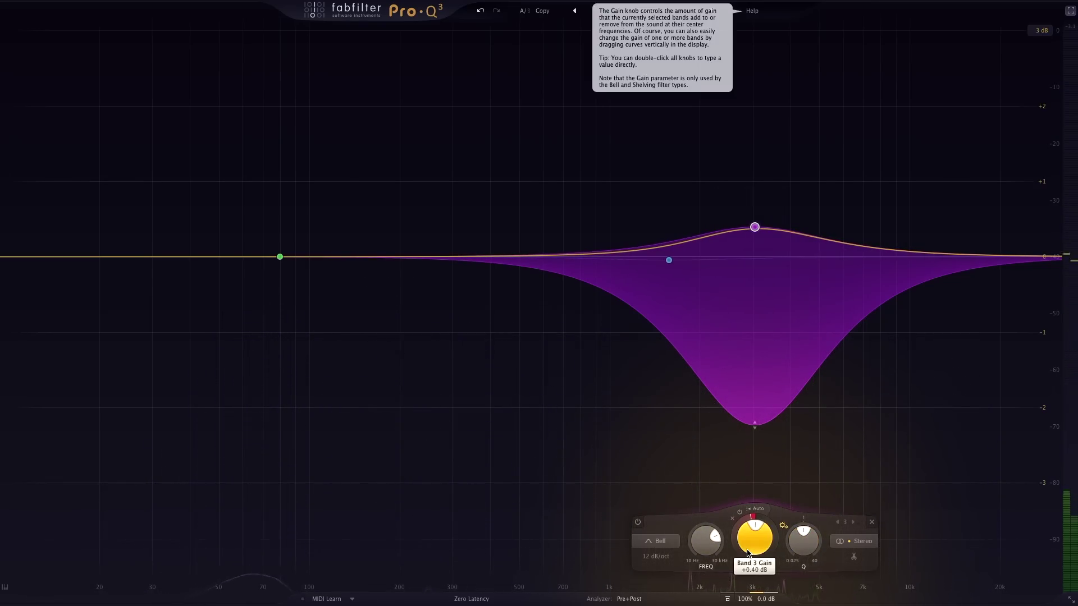
- Give band 3 a manual threshold of about -42 dB and lower its static gain slightly
{"action": "mouse_move", "coordinate": [750, 521]}
{"action": "left_mouse_down"}
{"action": "mouse_move", "coordinate": [738, 536]}
{"action": "mouse_move", "coordinate": [755, 514]}
{"action": "mouse_move", "coordinate": [781, 526]}
{"action": "mouse_move", "coordinate": [769, 464]}
{"action": "mouse_move", "coordinate": [755, 508]}
{"action": "left_mouse_up"}
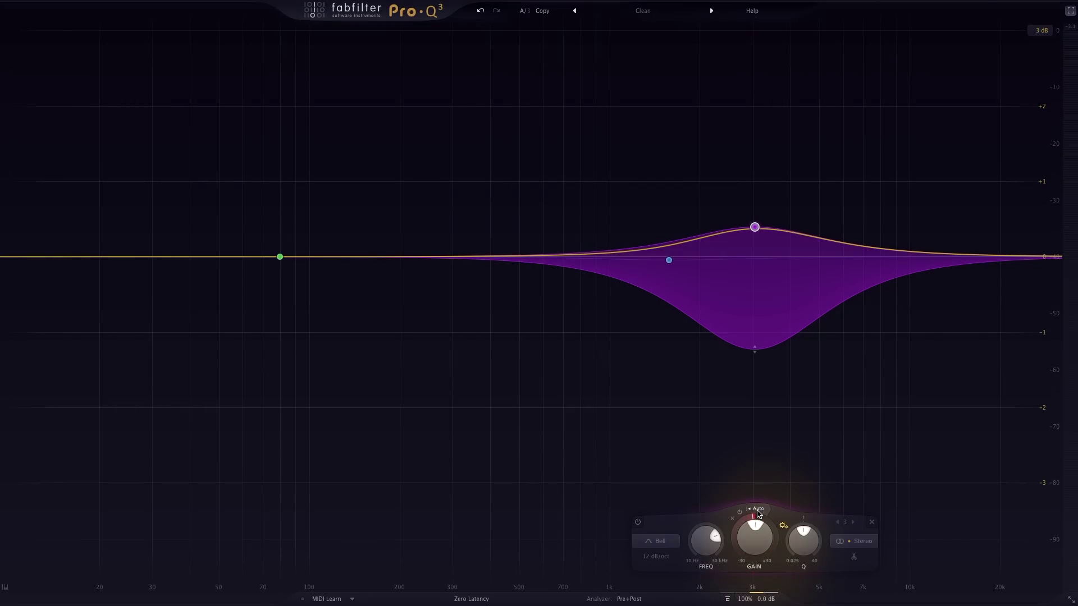
{"action": "left_click", "coordinate": [757, 511]}
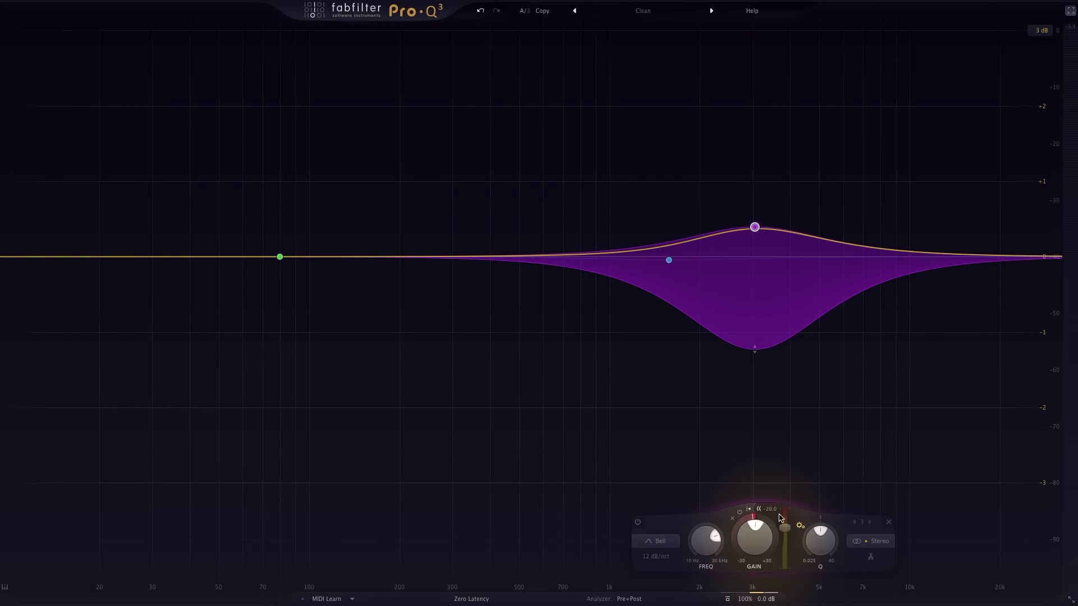
{"action": "mouse_move", "coordinate": [785, 533]}
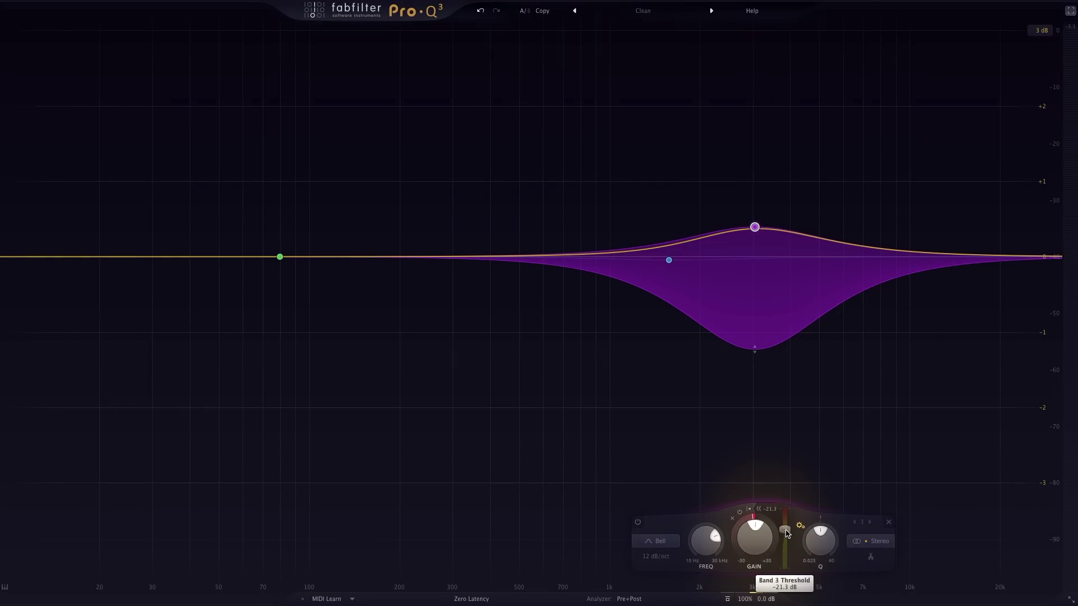
{"action": "left_click_drag", "start_coordinate": [786, 533], "coordinate": [786, 551]}
{"action": "left_click_drag", "start_coordinate": [752, 264], "coordinate": [747, 379]}
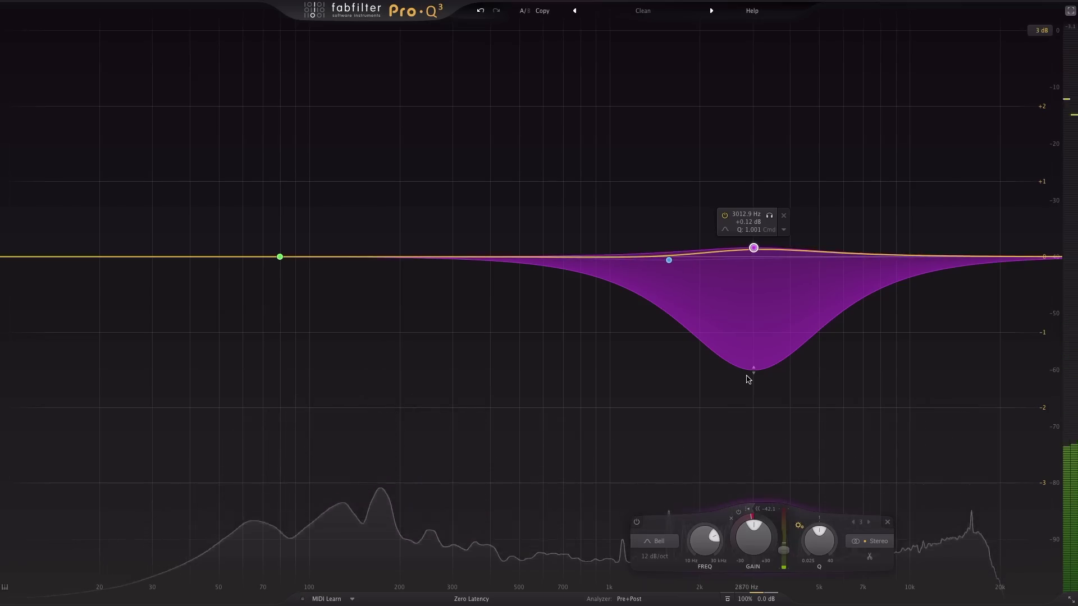
- Turn off band 3's dynamics and add a new bell band near 475 Hz
{"action": "right_click", "coordinate": [754, 248]}
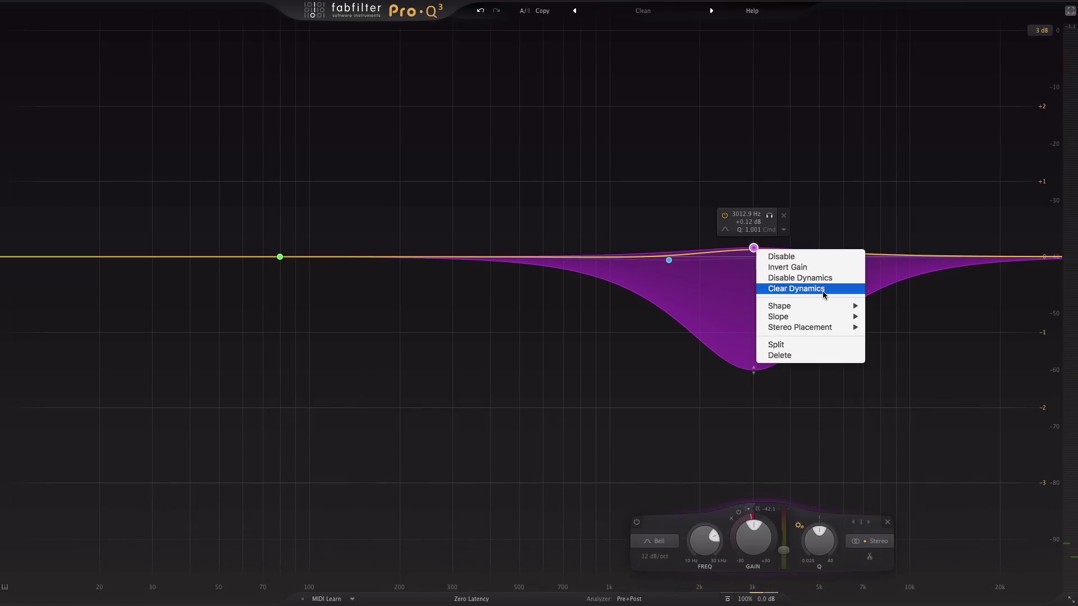
{"action": "left_click", "coordinate": [830, 280]}
{"action": "left_click", "coordinate": [512, 257]}
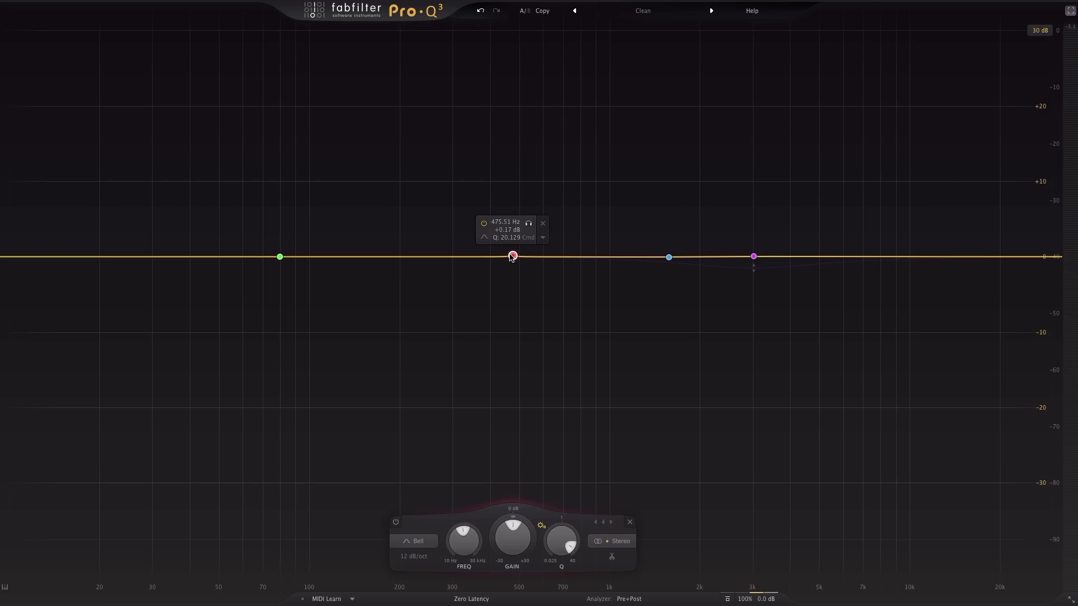
- Shape the 475 Hz band into a narrow Q 11.7 peak boosted to about +24 dB
{"action": "left_click_drag", "start_coordinate": [511, 258], "coordinate": [511, 35]}
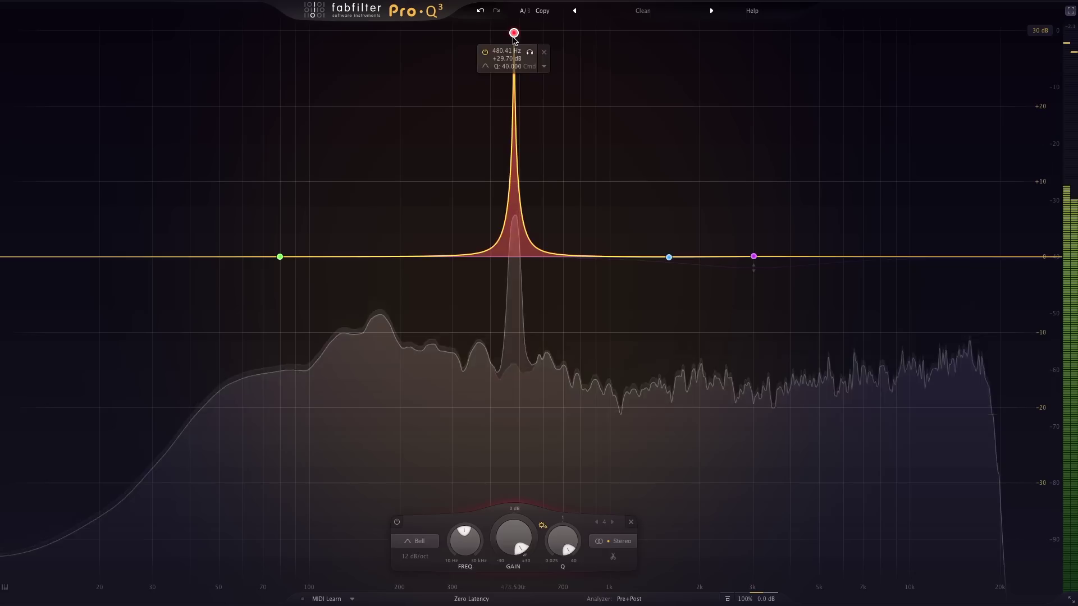
{"action": "left_click_drag", "start_coordinate": [513, 34], "coordinate": [511, 5]}
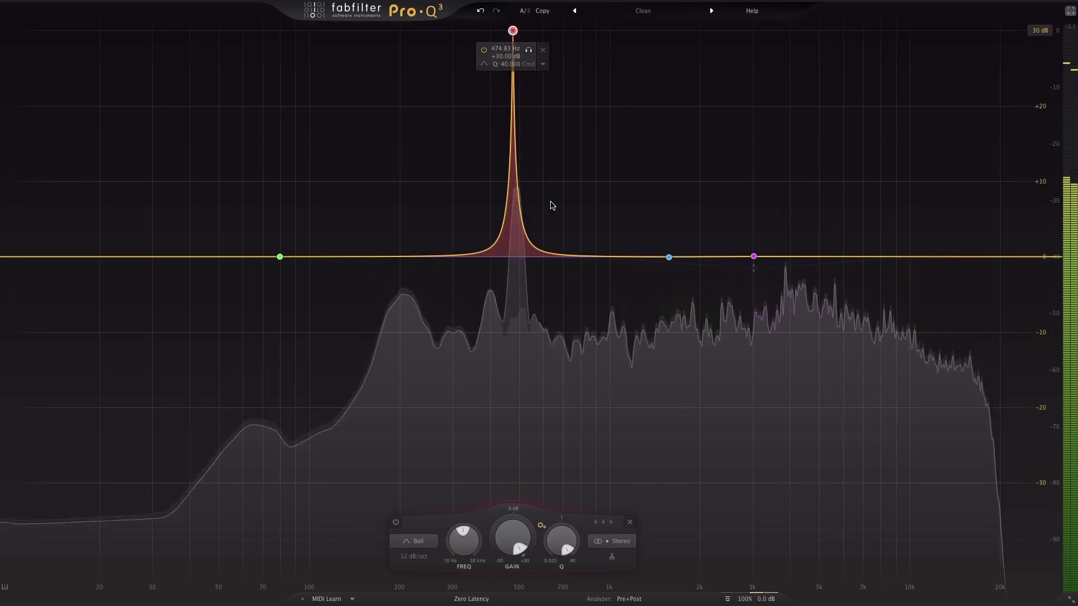
{"action": "scroll", "coordinate": [499, 541], "scroll_direction": "down", "scroll_amount": 10}
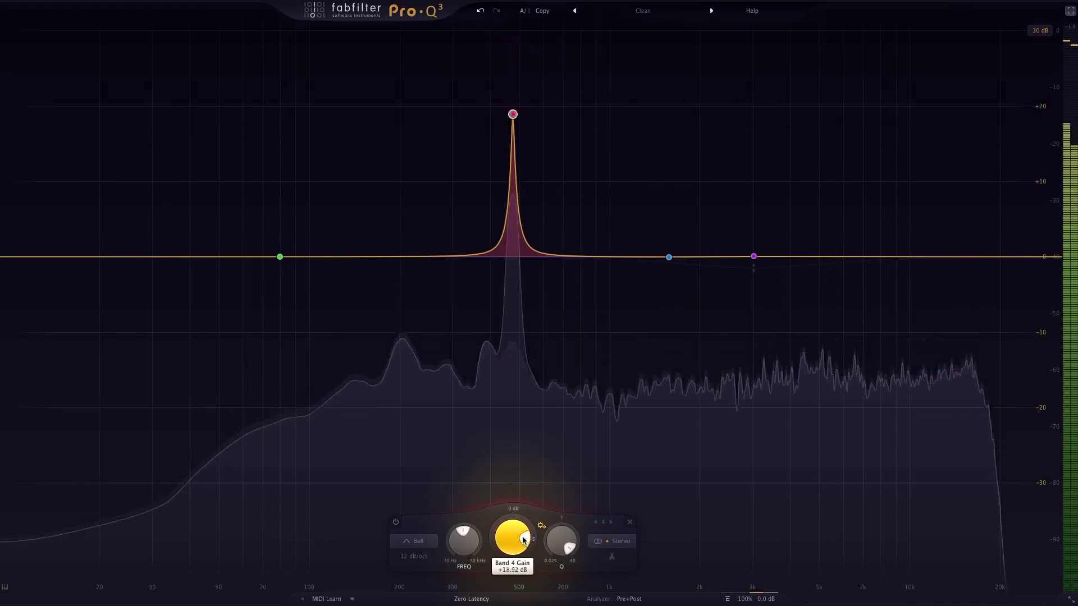
{"action": "left_click_drag", "start_coordinate": [499, 541], "coordinate": [534, 424]}
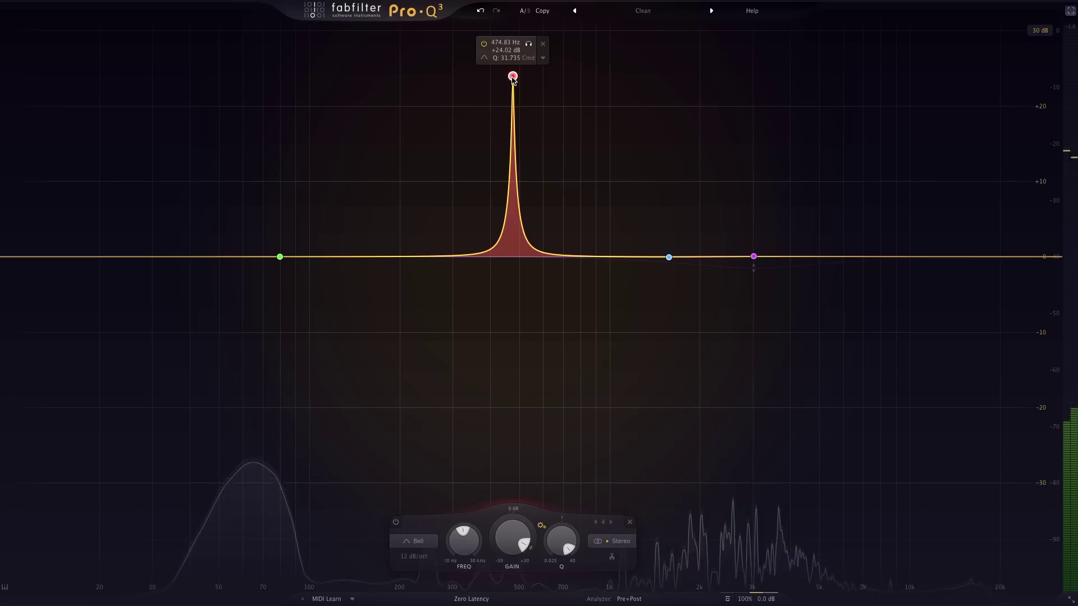
- Invert band 4's gain so the 475 Hz peak becomes a -24 dB notch
{"action": "right_click", "coordinate": [512, 77]}
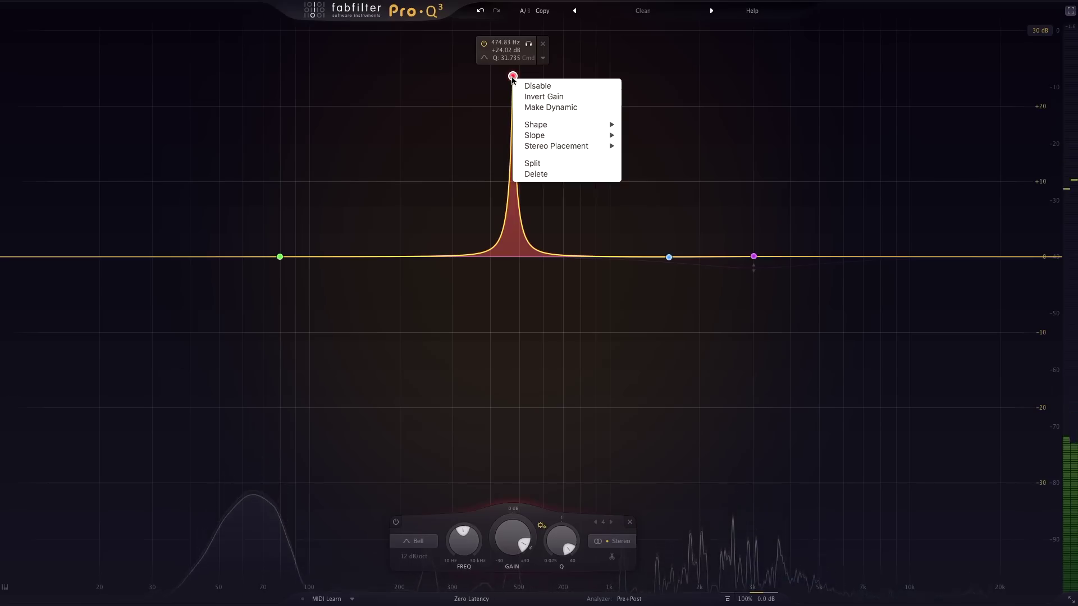
{"action": "left_click", "coordinate": [552, 96]}
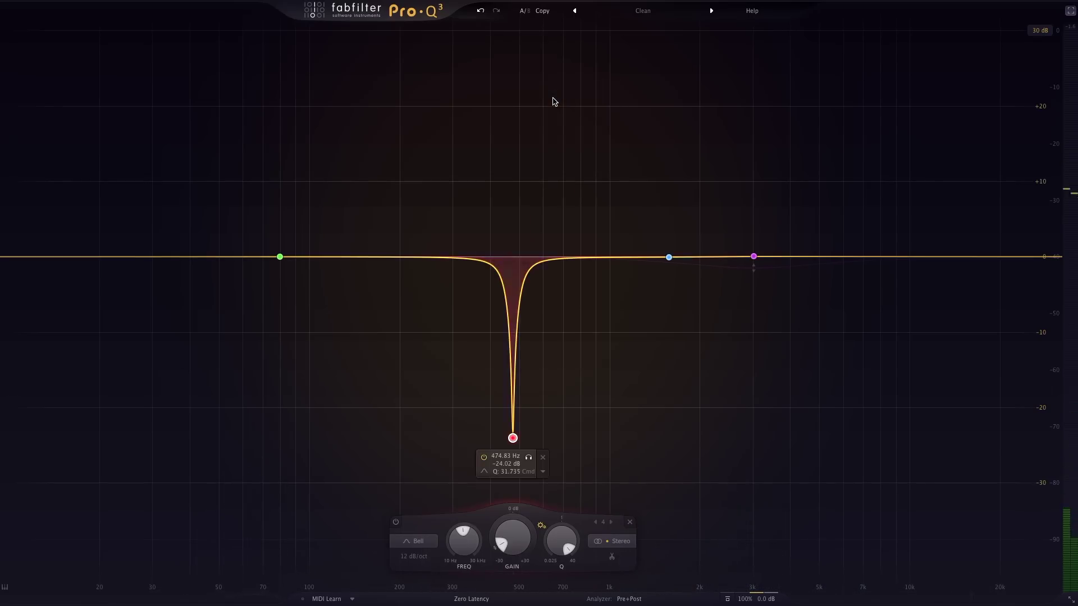
- Move band 1 up to about 220 Hz and show the analyzer settings
{"action": "left_click_drag", "start_coordinate": [280, 257], "coordinate": [400, 256]}
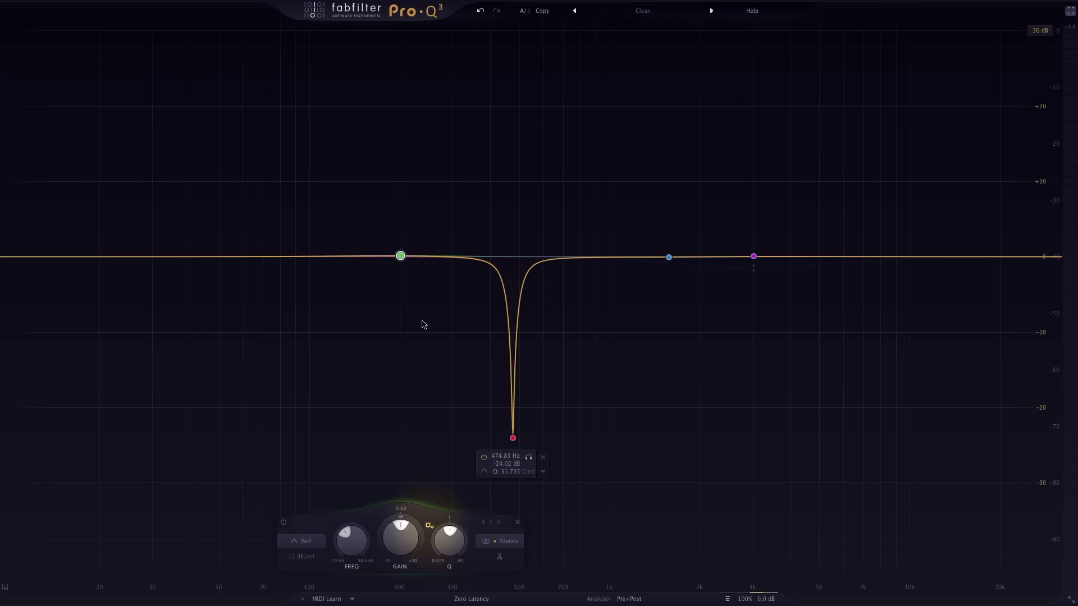
{"action": "mouse_move", "coordinate": [400, 257]}
{"action": "left_mouse_down"}
{"action": "mouse_move", "coordinate": [403, 55]}
{"action": "mouse_move", "coordinate": [412, 261]}
{"action": "left_mouse_up"}
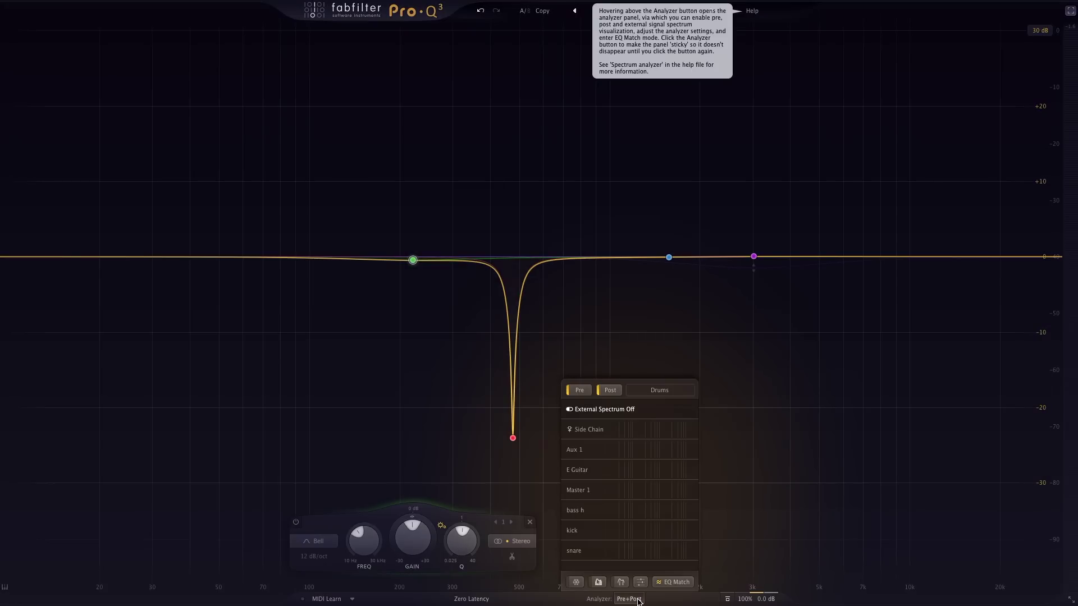
{"action": "left_click", "coordinate": [638, 599]}
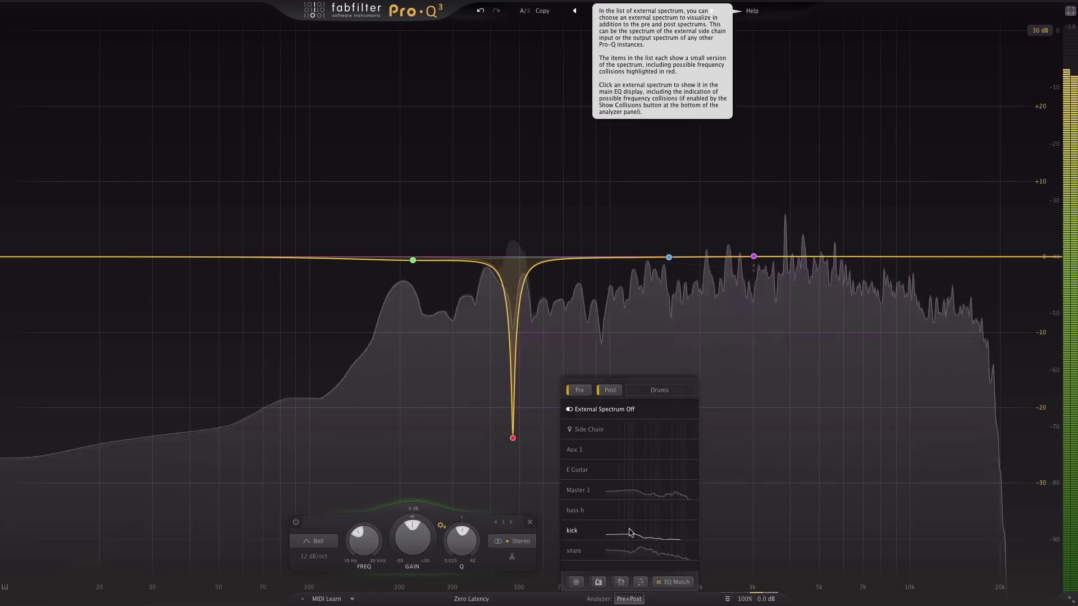
- Overlay the kick track's spectrum and add an 18 dB/oct low cut at about 233 Hz
{"action": "left_click", "coordinate": [630, 531]}
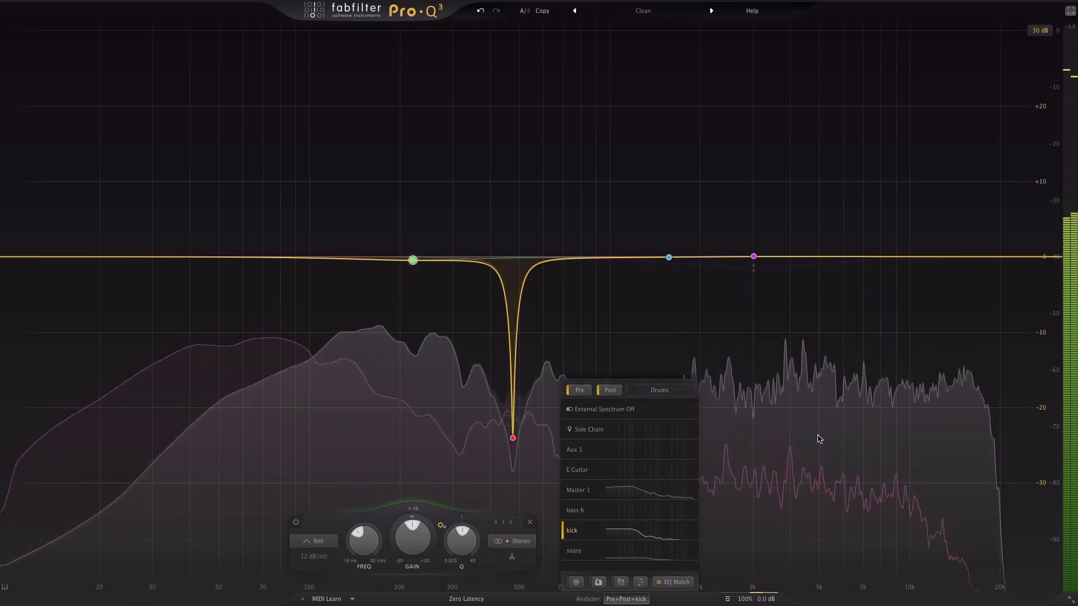
{"action": "left_click", "coordinate": [627, 600]}
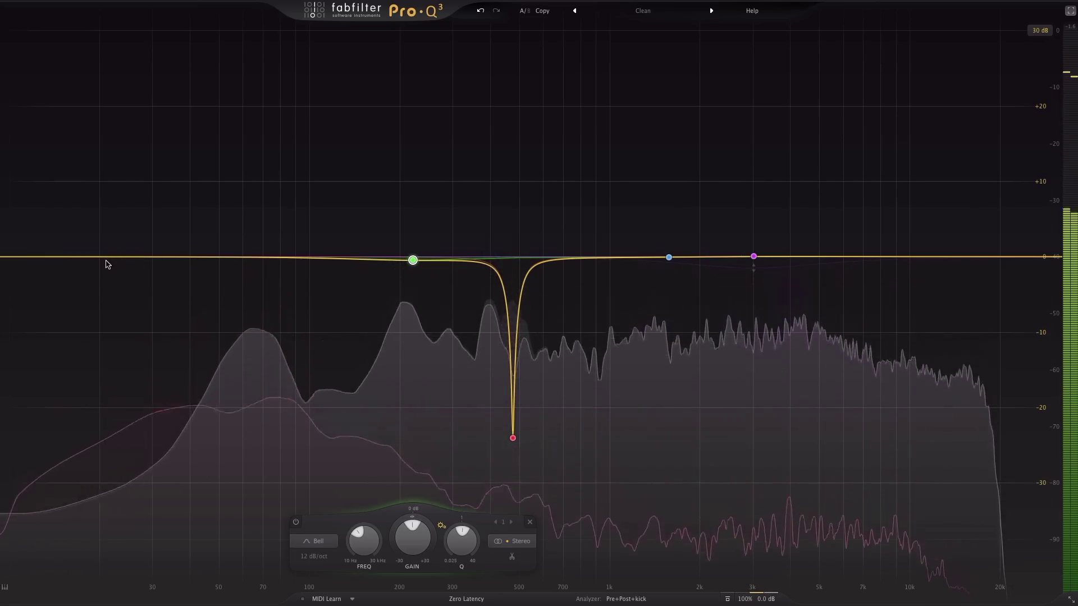
{"action": "left_click_drag", "start_coordinate": [106, 264], "coordinate": [420, 268]}
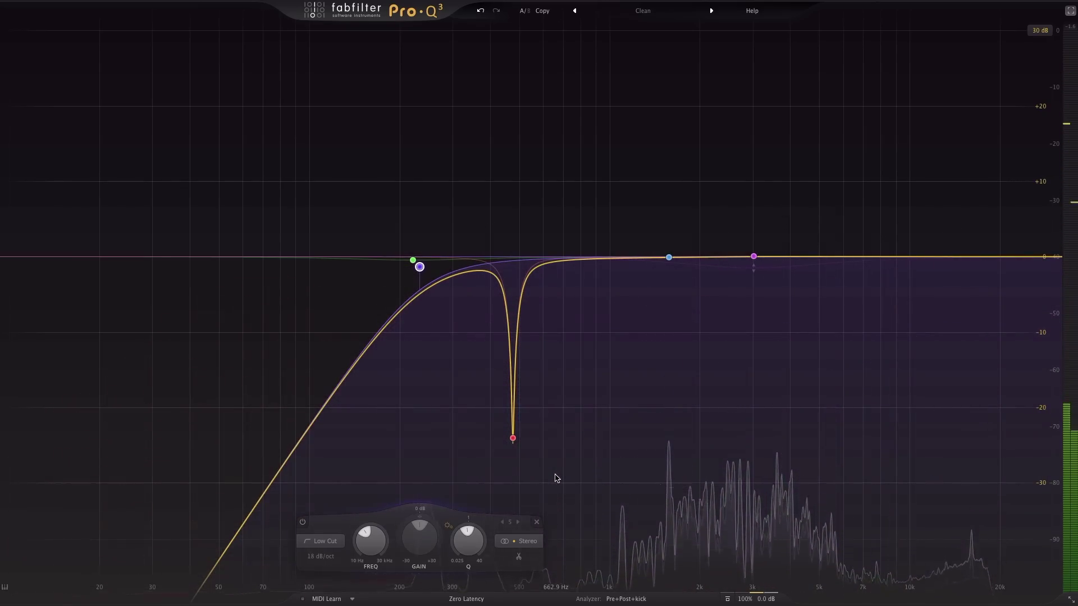
- Enable Show Collisions in the external spectrum list
{"action": "left_click", "coordinate": [625, 598]}
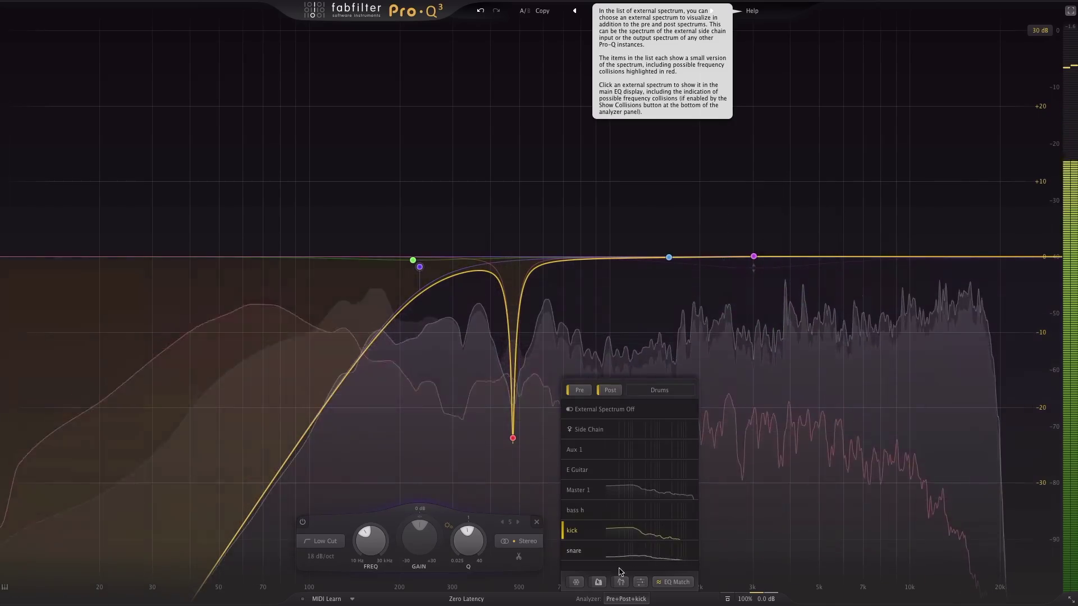
{"action": "left_click", "coordinate": [621, 582]}
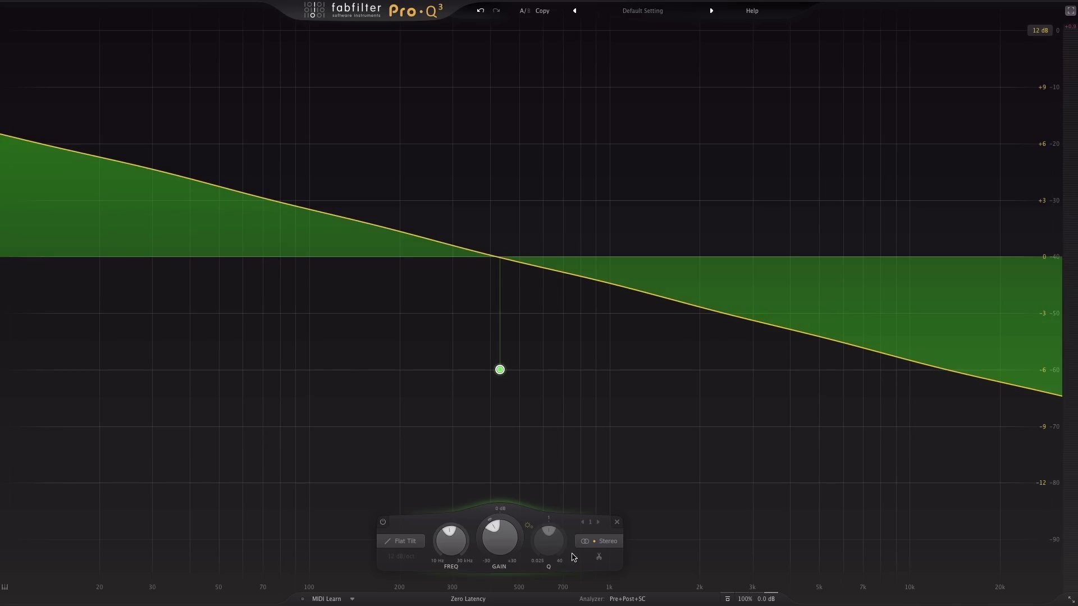
- Make the Flat Tilt band dynamic and place it at about 636 Hz, +3.81 dB
{"action": "right_click", "coordinate": [499, 370]}
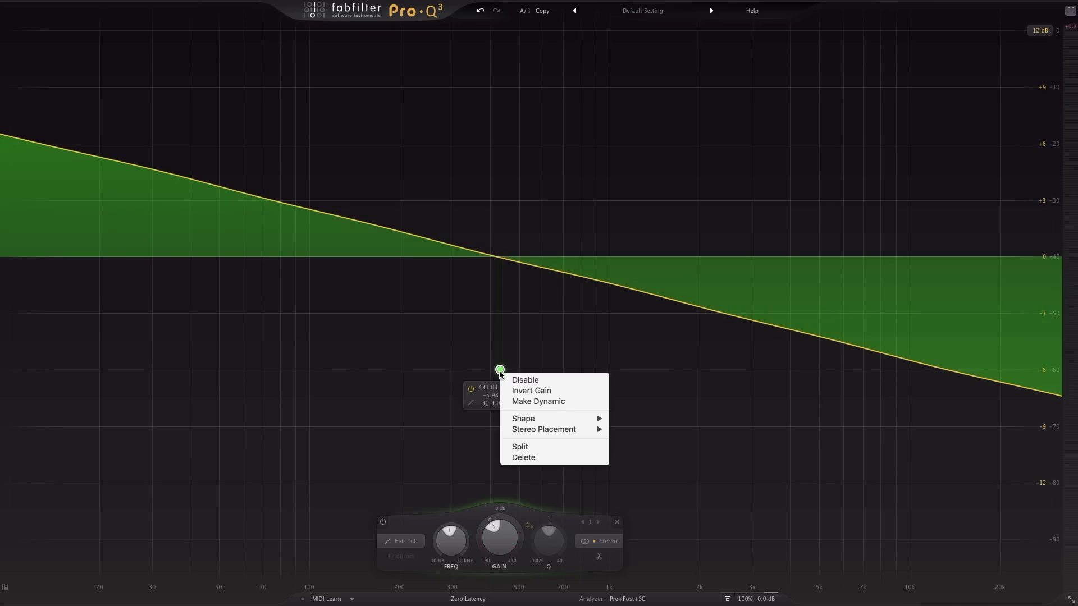
{"action": "left_click", "coordinate": [532, 402]}
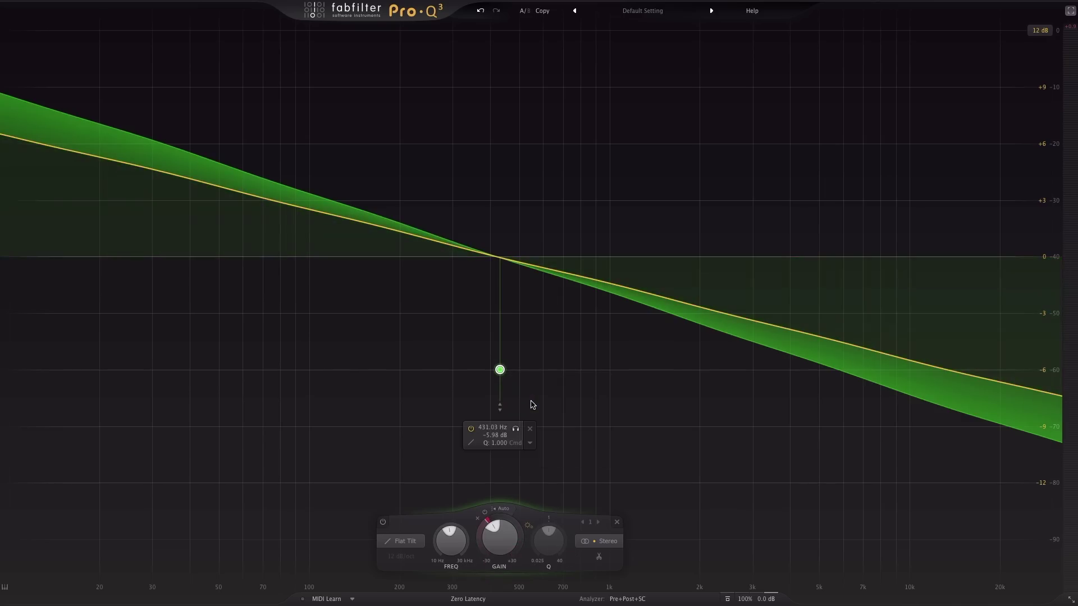
{"action": "left_click_drag", "start_coordinate": [499, 369], "coordinate": [550, 186]}
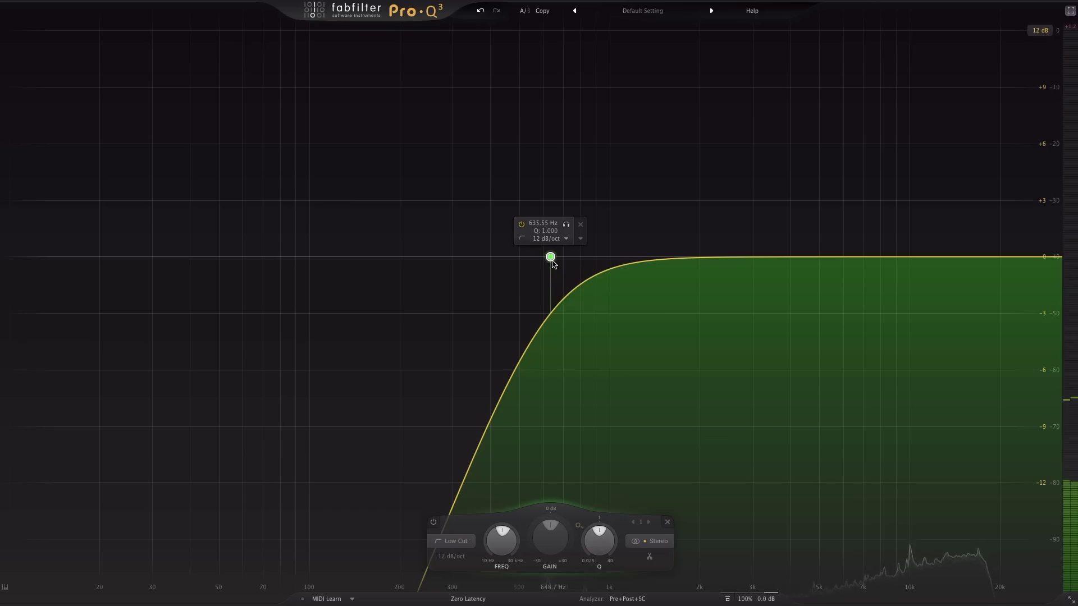
- Change the low cut's slope to 96 dB/oct, then Brickwall, with its cutoff at about 10.5 Hz
{"action": "right_click", "coordinate": [550, 257]}
{"action": "mouse_move", "coordinate": [638, 320]}
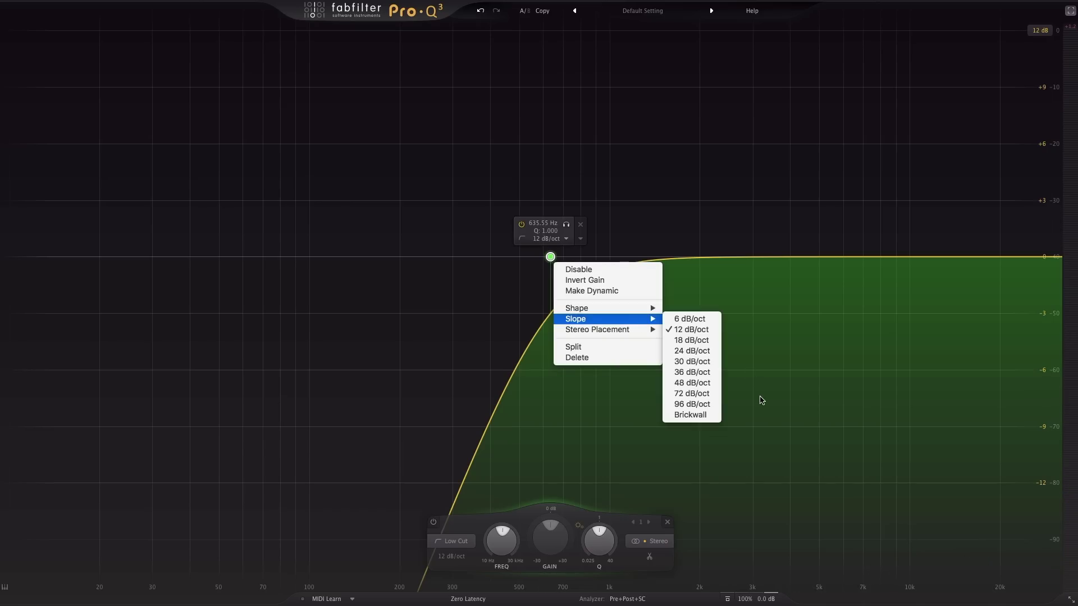
{"action": "left_click", "coordinate": [704, 405]}
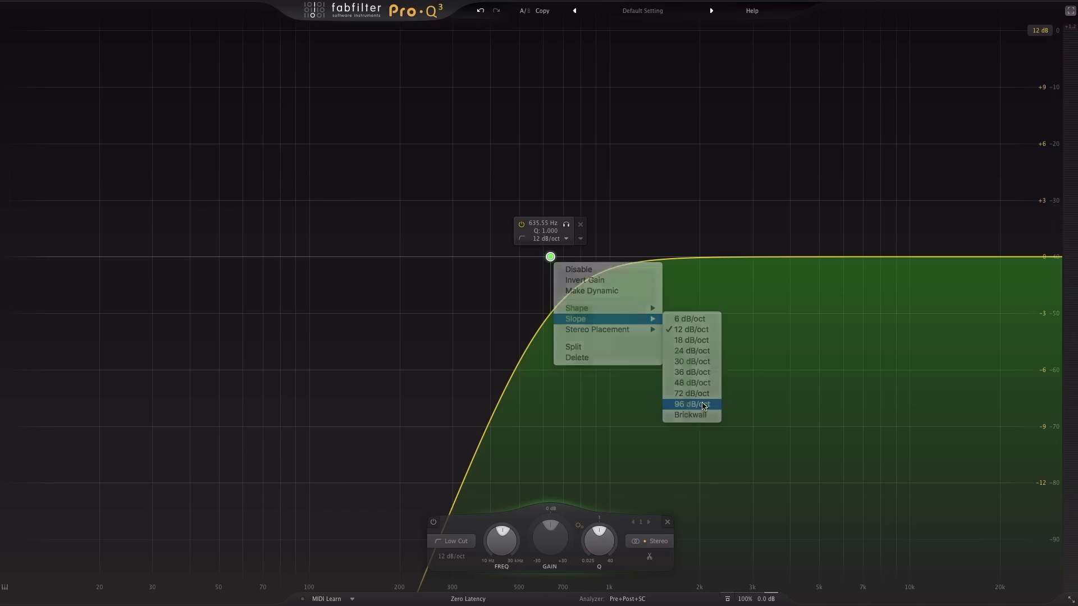
{"action": "right_click", "coordinate": [550, 259]}
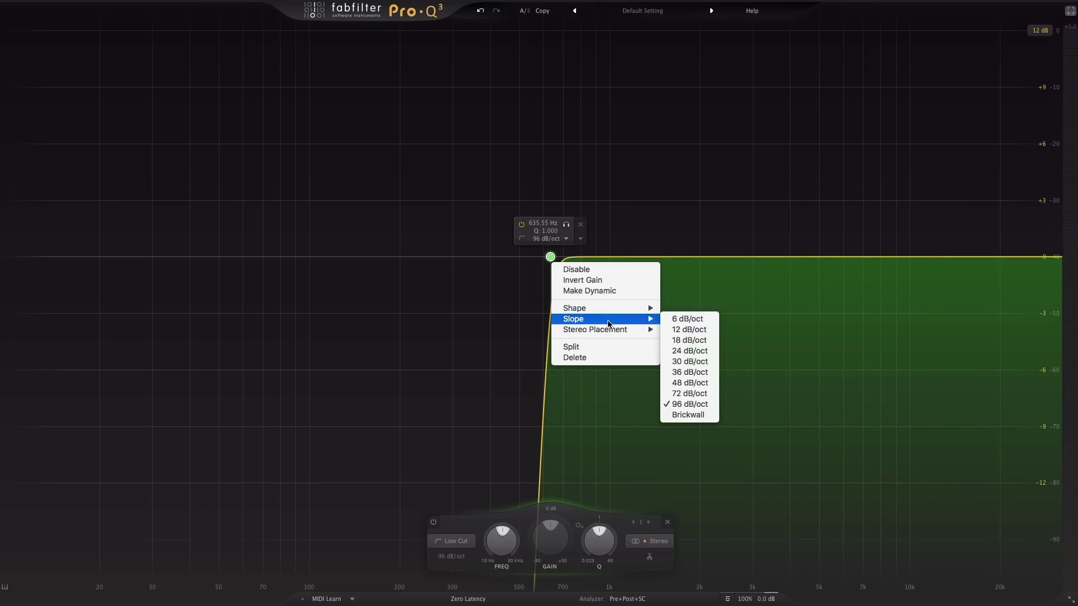
{"action": "left_click", "coordinate": [691, 415]}
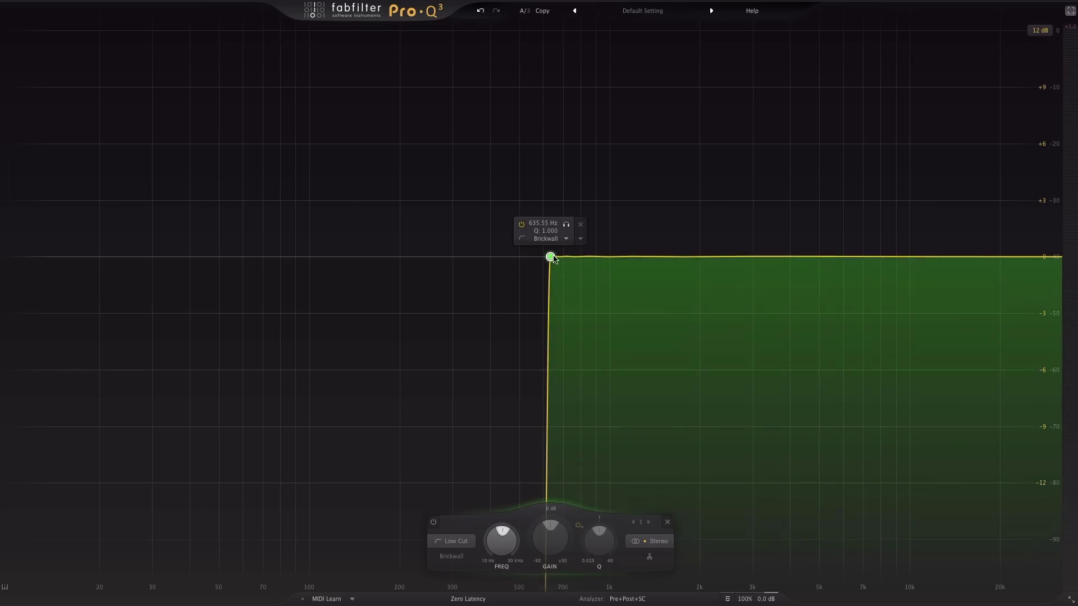
{"action": "left_click_drag", "start_coordinate": [550, 257], "coordinate": [19, 287]}
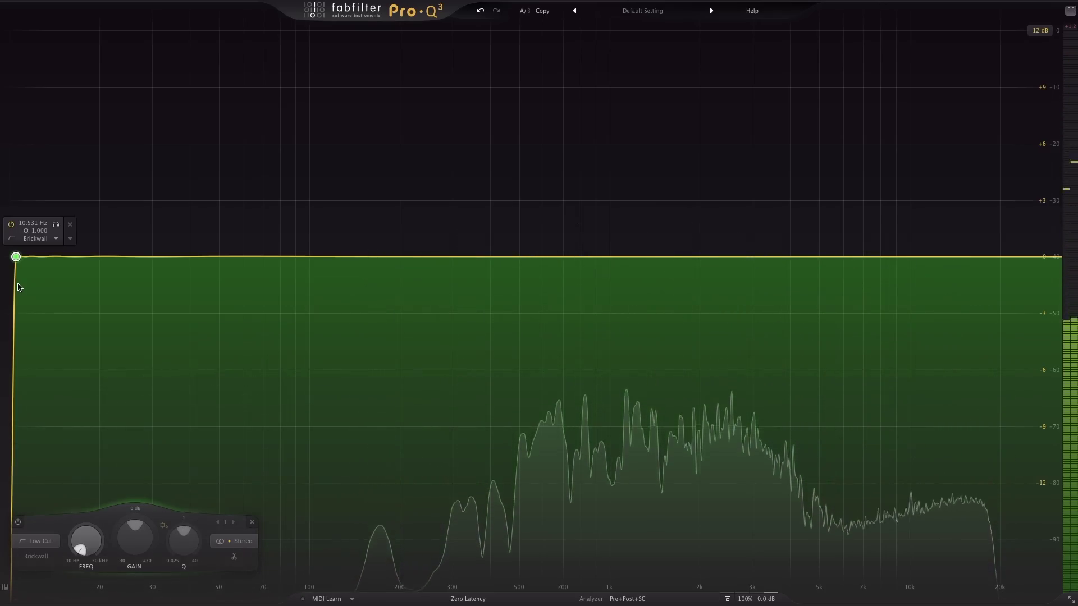
- Delete the brickwall low cut band to leave a flat EQ curve, and stop playback
{"action": "right_click", "coordinate": [17, 258]}
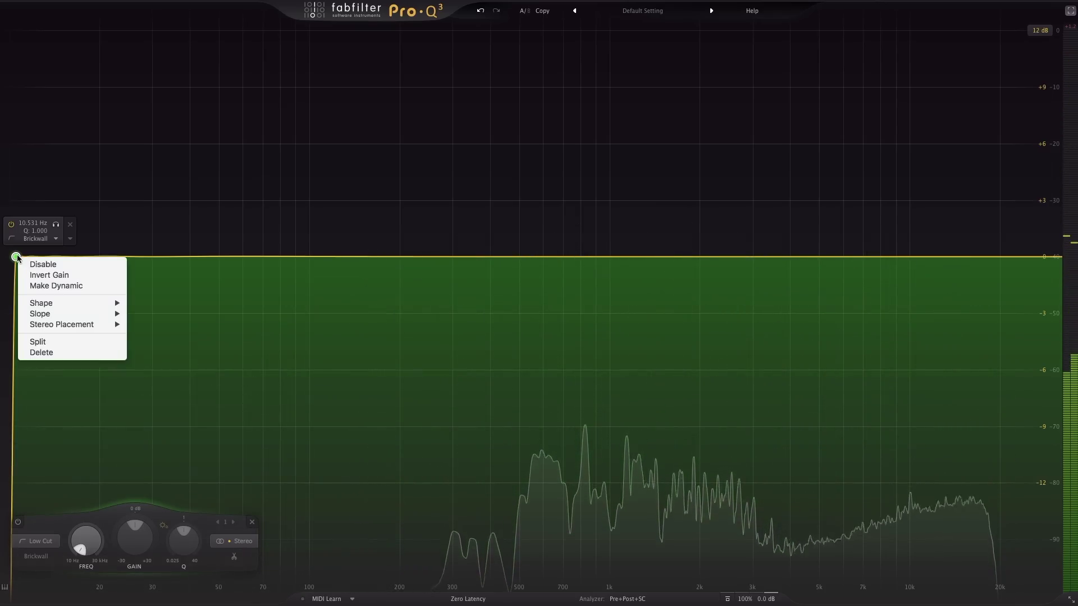
{"action": "left_click", "coordinate": [66, 355]}
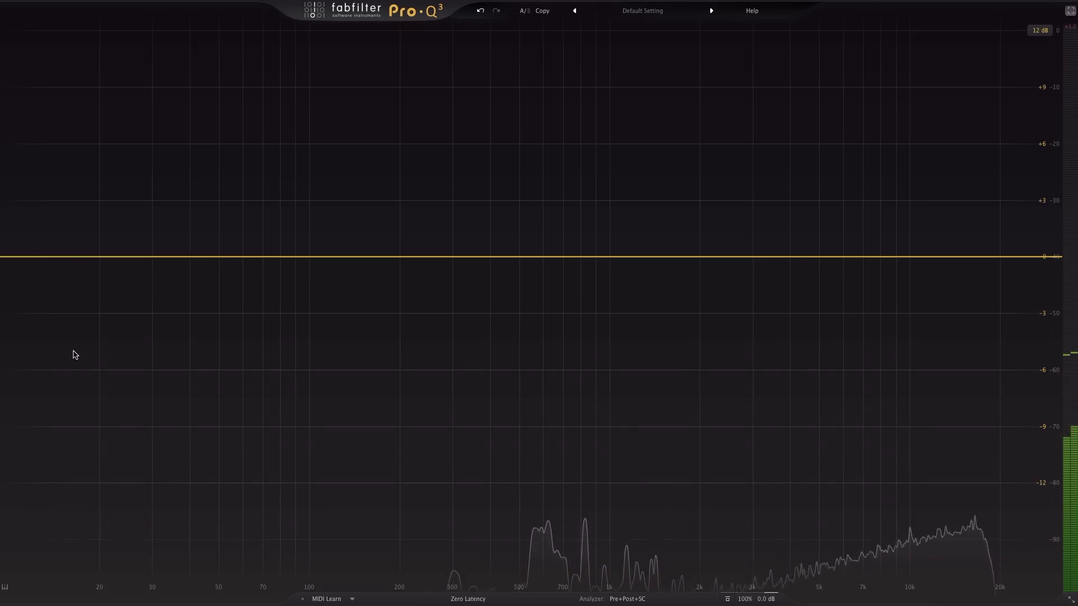
{"action": "key", "text": "space"}
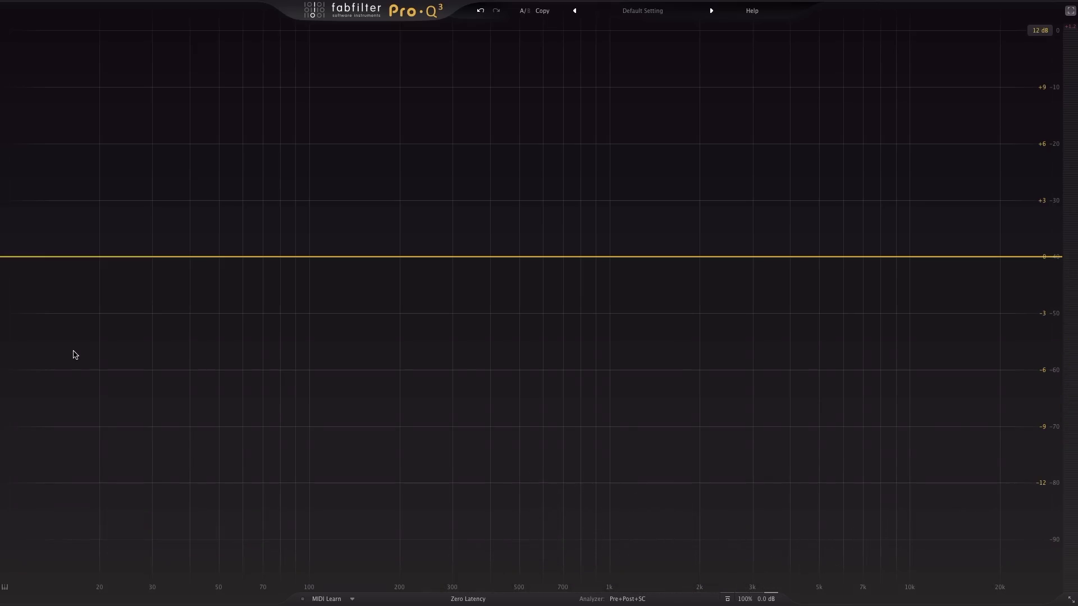
- Add three bands and make the first a side-only low cut near 92 Hz
{"action": "left_click", "coordinate": [336, 257]}
{"action": "left_click", "coordinate": [694, 257]}
{"action": "left_click", "coordinate": [830, 256]}
{"action": "left_click_drag", "start_coordinate": [336, 257], "coordinate": [298, 269]}
{"action": "right_click", "coordinate": [298, 268]}
{"action": "left_click", "coordinate": [435, 339]}
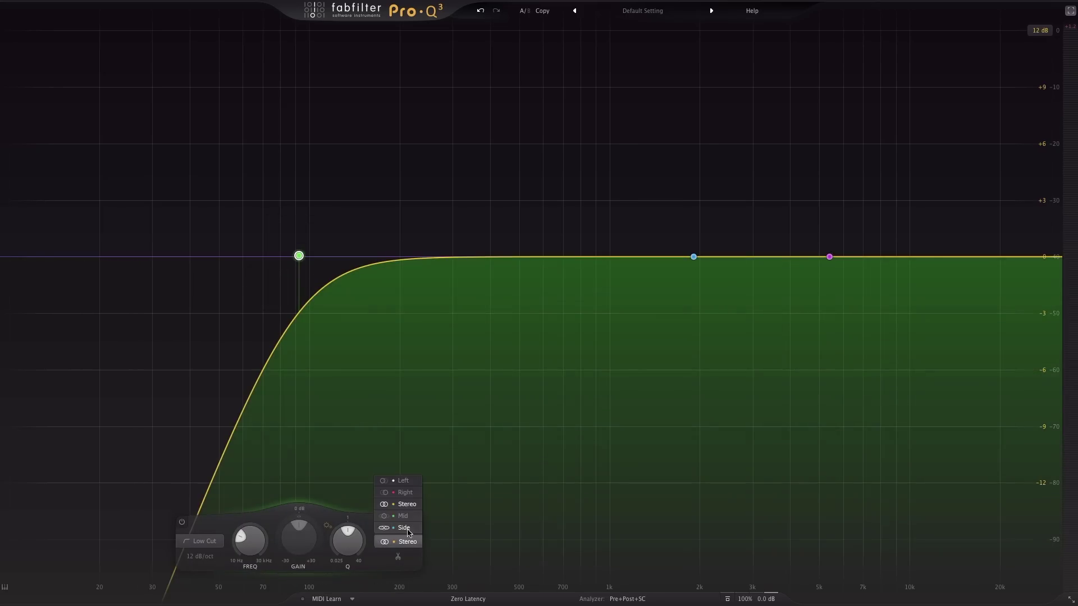
{"action": "left_click", "coordinate": [405, 528]}
- Turn band two into a mid-only low bell boost and move band three to 4.1 kHz, +1 dB
{"action": "left_click_drag", "start_coordinate": [694, 257], "coordinate": [256, 203]}
{"action": "left_click", "coordinate": [335, 540]}
{"action": "mouse_move", "coordinate": [833, 262]}
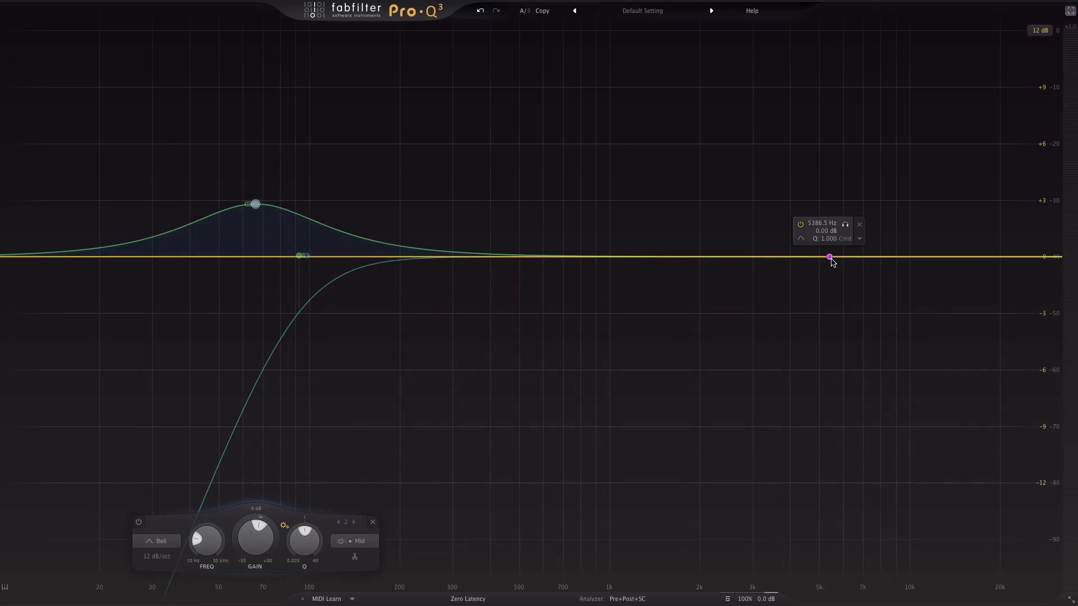
{"action": "left_click_drag", "start_coordinate": [833, 262], "coordinate": [797, 241]}
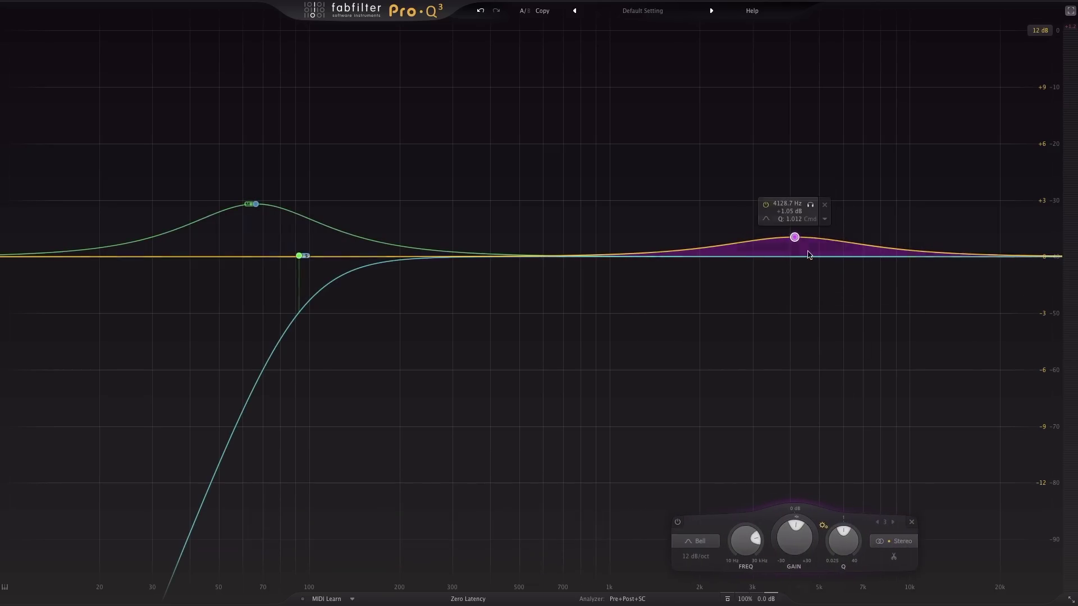
{"action": "right_click", "coordinate": [794, 237]}
- Make the third band a high shelf and switch output panning to mid/side mode
{"action": "mouse_move", "coordinate": [882, 287]}
{"action": "left_click", "coordinate": [927, 322]}
{"action": "mouse_move", "coordinate": [756, 598]}
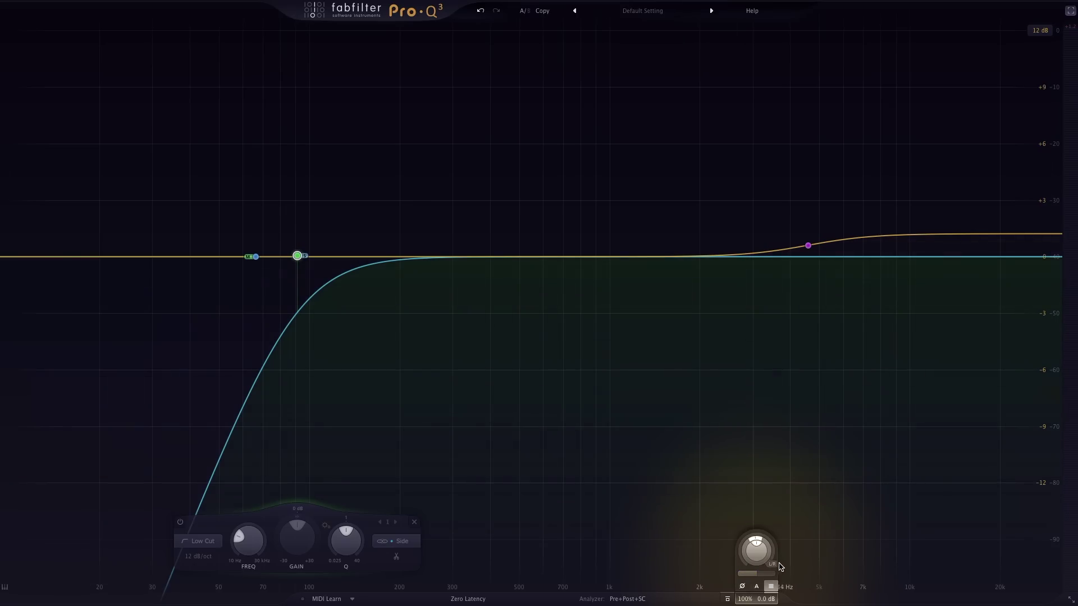
{"action": "left_click", "coordinate": [772, 564]}
- Raise the side low cut's frequency, lower the side output level, and add a mid bell of about +3.4 dB near 115 Hz
{"action": "mouse_move", "coordinate": [301, 266]}
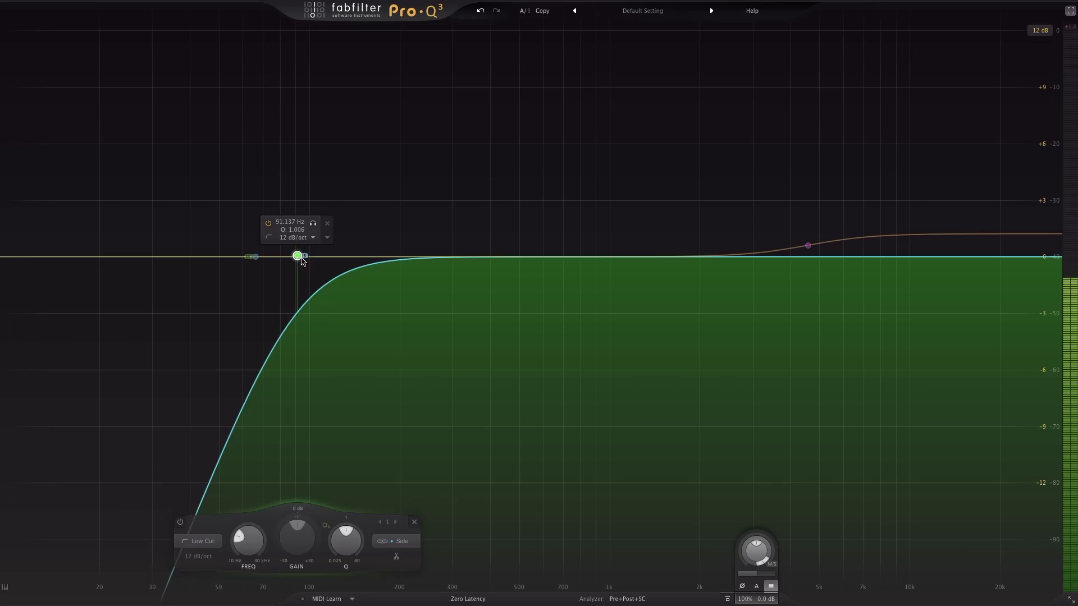
{"action": "left_click_drag", "start_coordinate": [299, 261], "coordinate": [348, 284]}
{"action": "left_click_drag", "start_coordinate": [762, 566], "coordinate": [772, 536]}
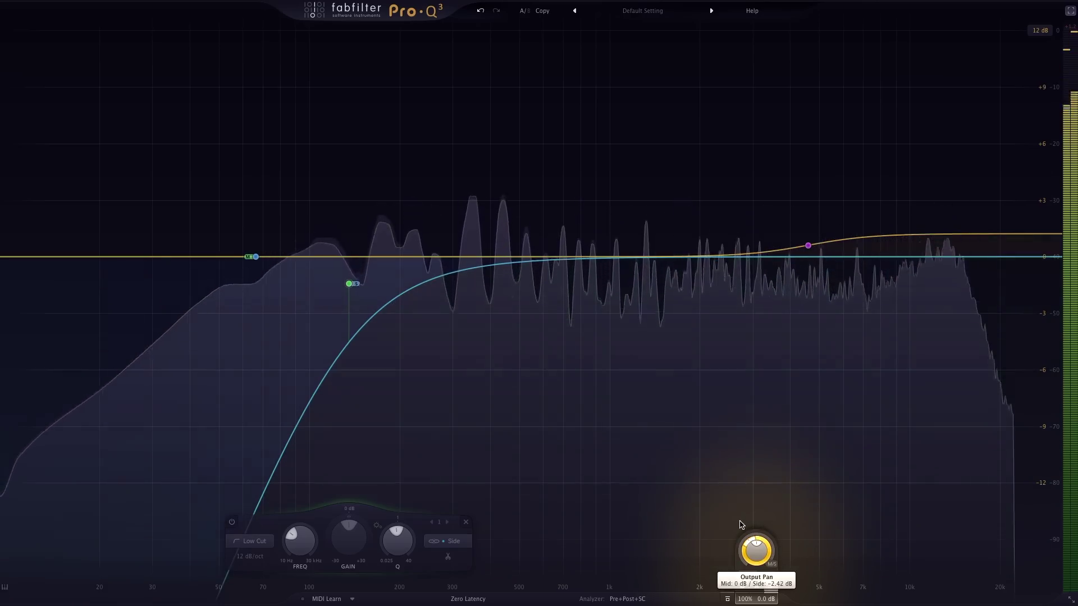
{"action": "left_click_drag", "start_coordinate": [276, 271], "coordinate": [344, 185]}
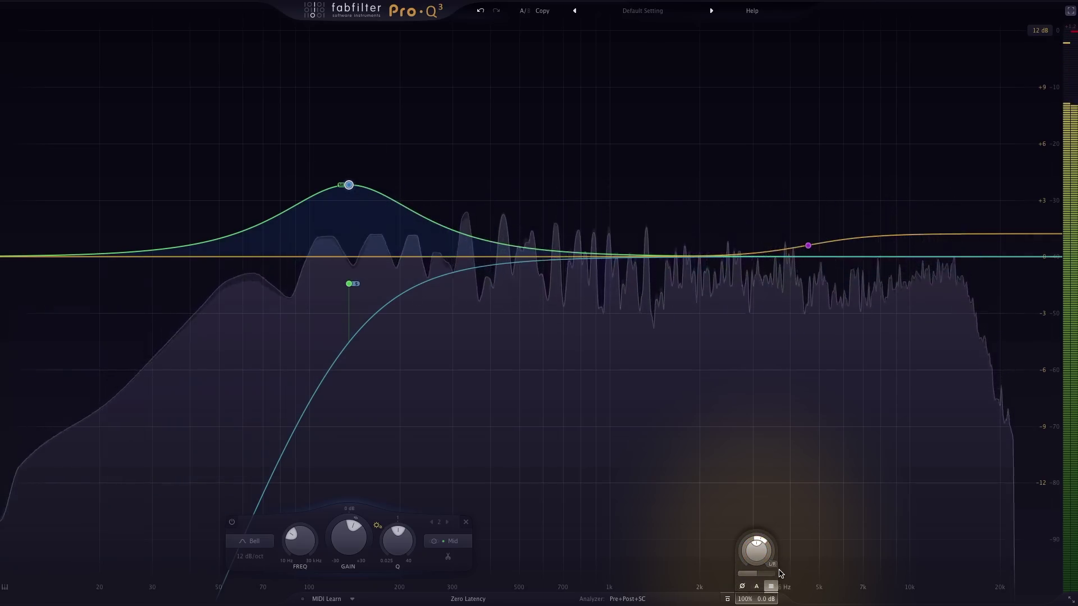
- Move the high shelf to about 3.5 kHz with a +5 dB boost
{"action": "mouse_move", "coordinate": [815, 251]}
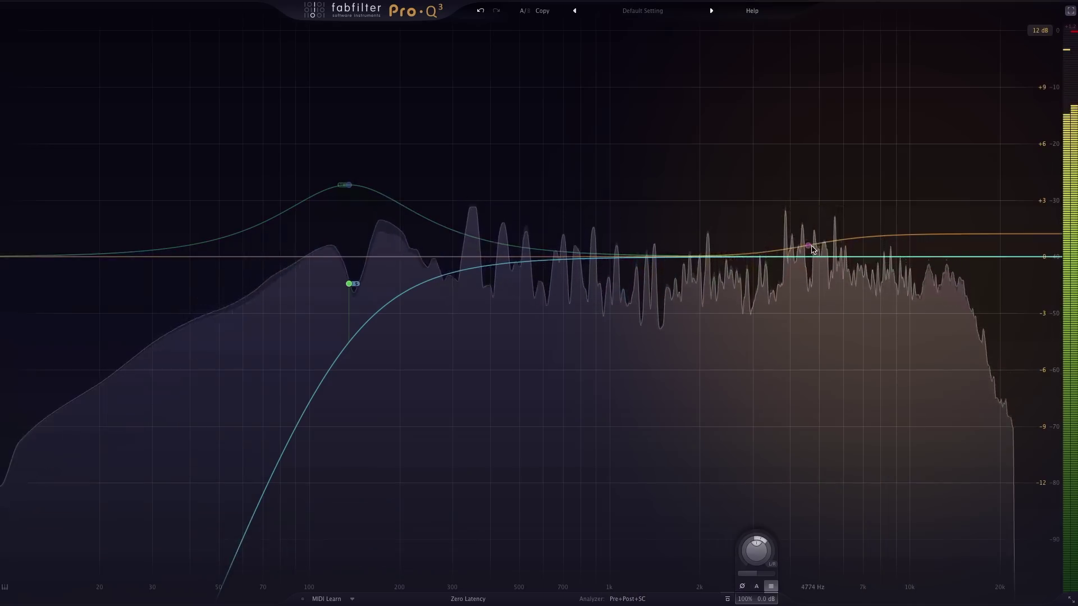
{"action": "left_click_drag", "start_coordinate": [812, 244], "coordinate": [847, 188]}
{"action": "left_click_drag", "start_coordinate": [848, 135], "coordinate": [762, 190]}
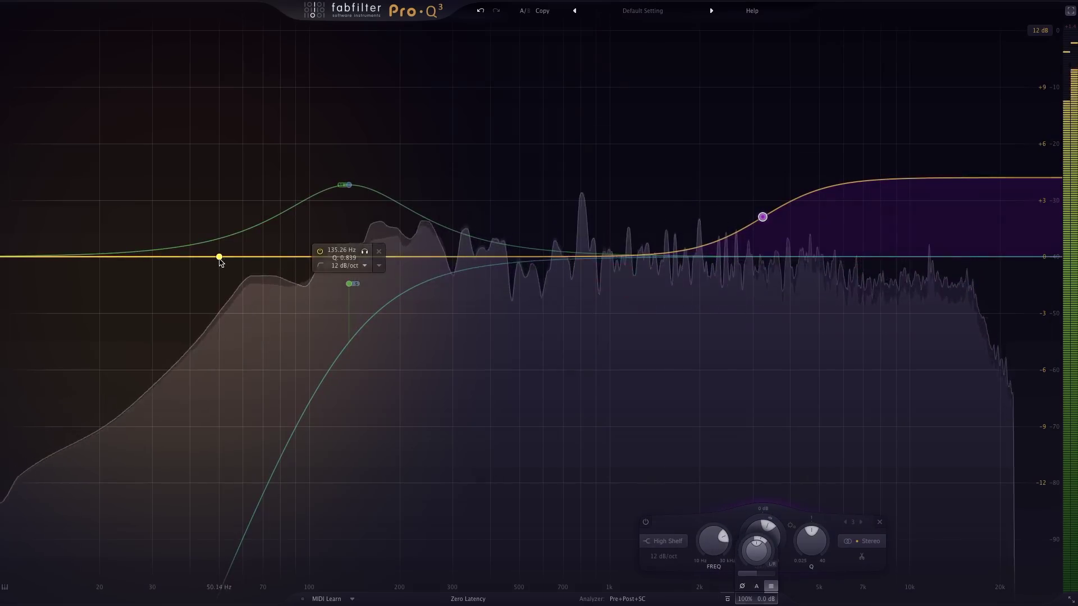
- Add a low shelf band boosting about +3.53 dB at roughly 76.7 Hz
{"action": "left_click_drag", "start_coordinate": [218, 258], "coordinate": [201, 197]}
{"action": "right_click", "coordinate": [201, 197]}
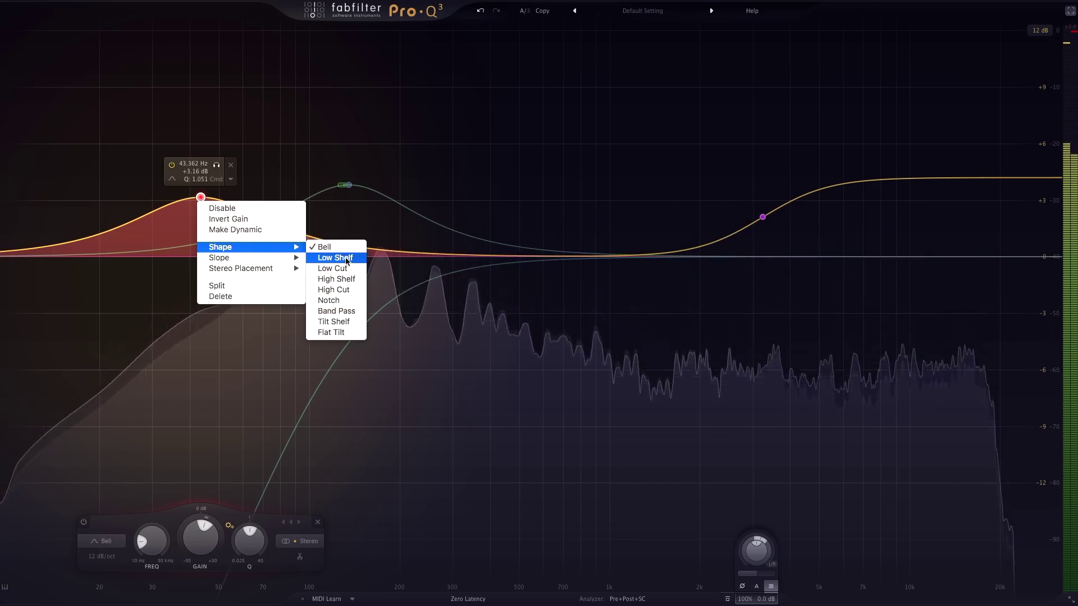
{"action": "left_click", "coordinate": [335, 258]}
{"action": "left_click_drag", "start_coordinate": [200, 227], "coordinate": [276, 222]}
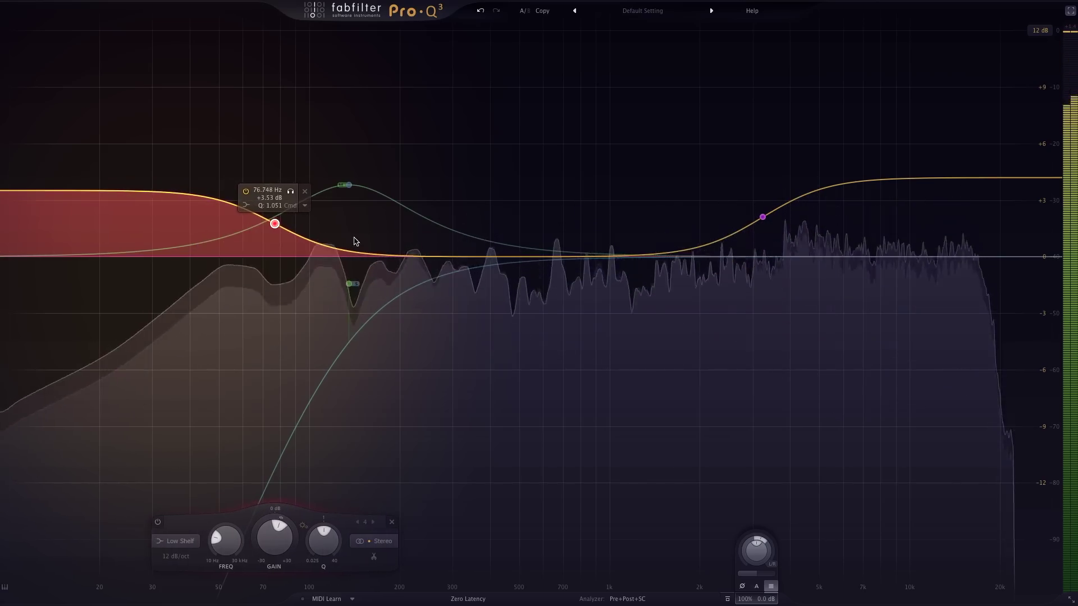